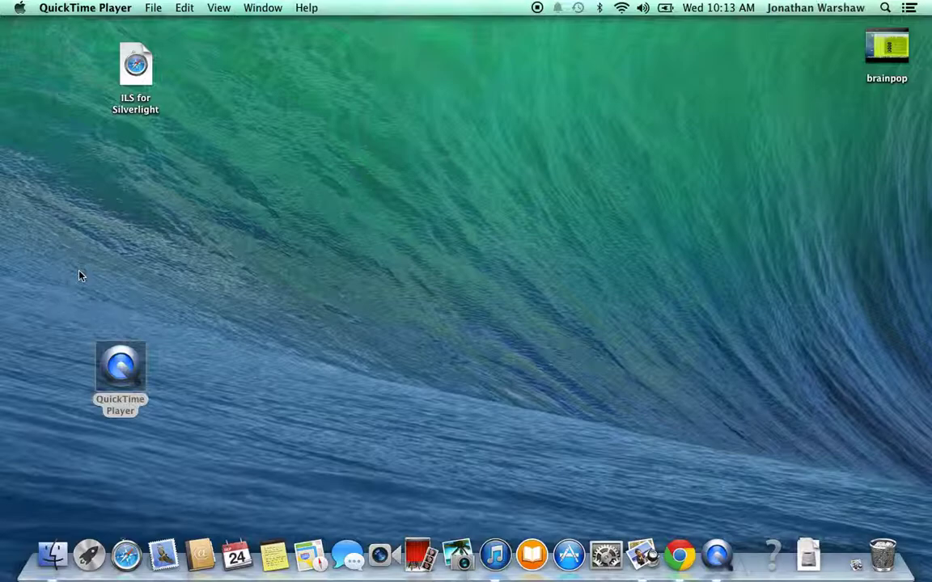
Step: Launch Chrome, open the Links For Learning document, and scroll down to the Typing Pal link
click(679, 555)
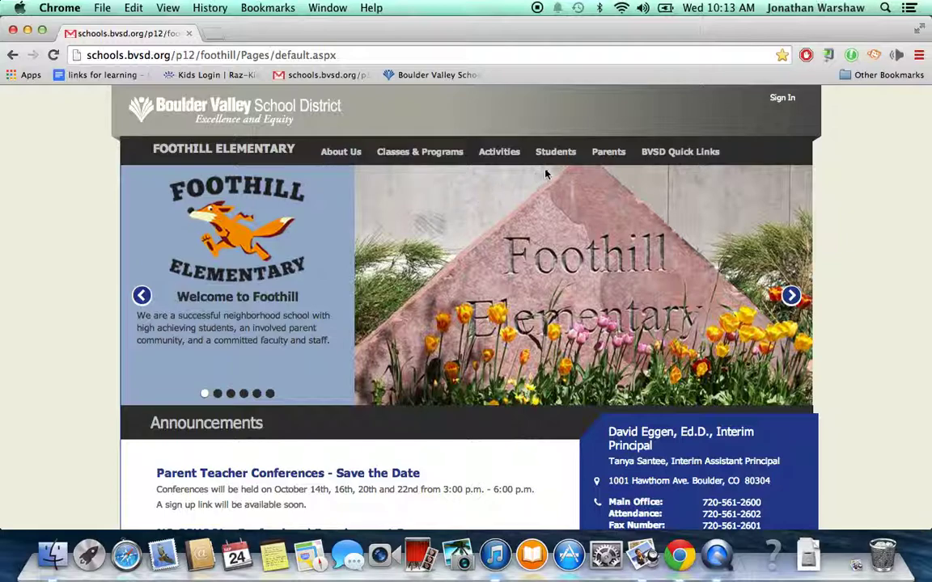
mouse_move(555, 162)
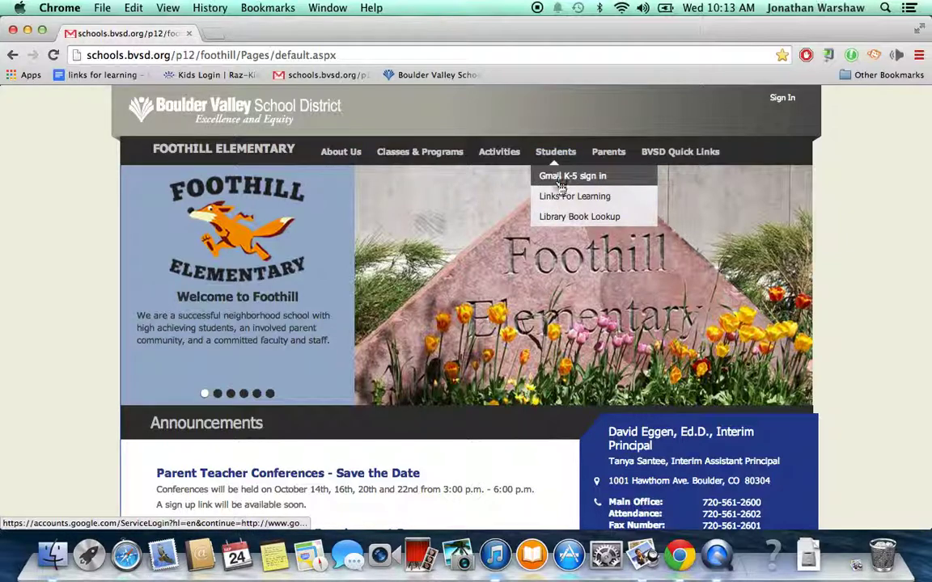
click(558, 197)
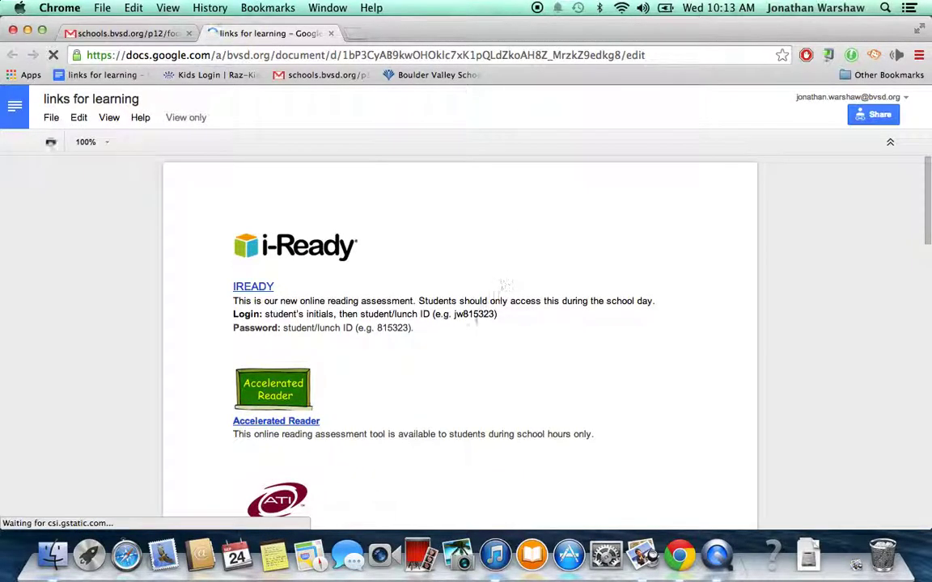
scroll(476, 315, down, 4)
scroll(477, 315, down, 2)
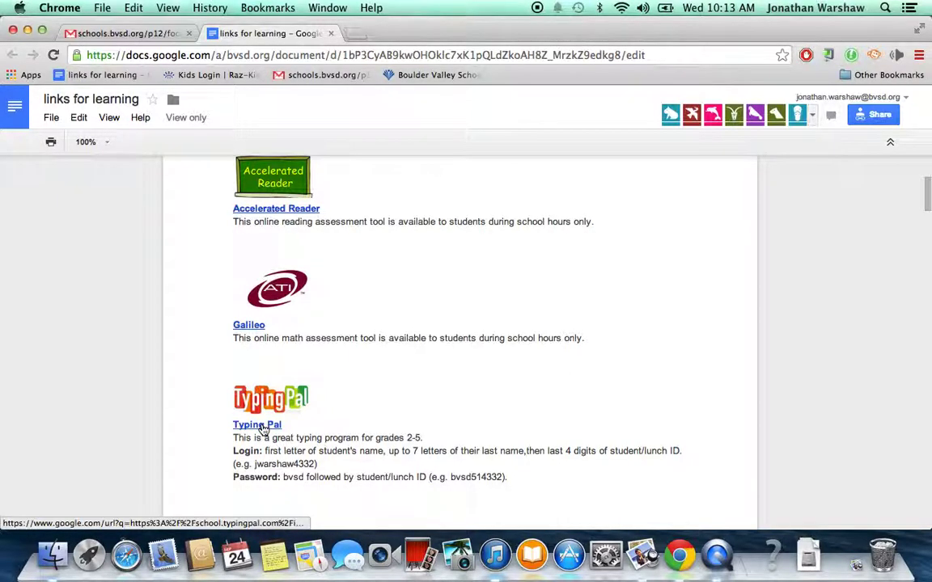
Step: Open the Typing Pal login site and log in with the student account's password
click(261, 425)
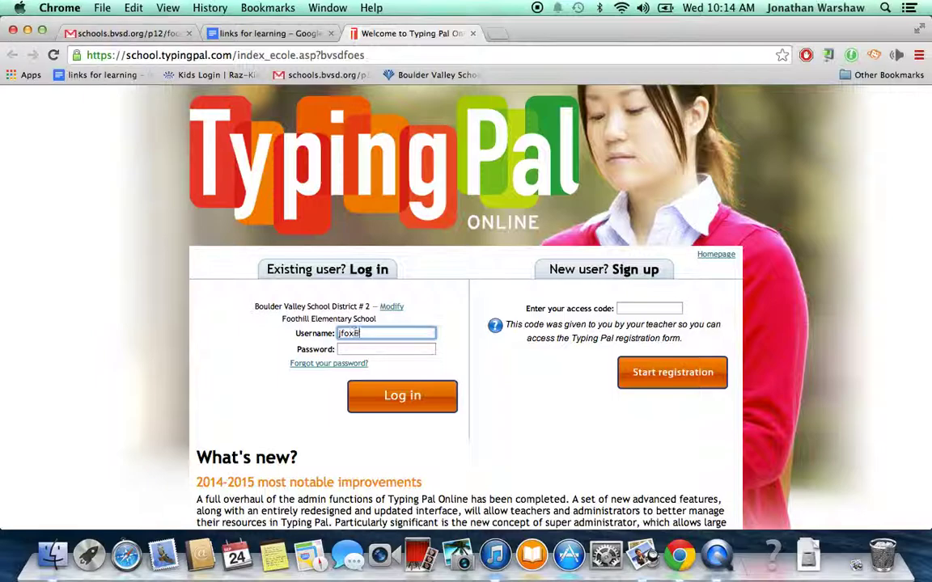
click(386, 349)
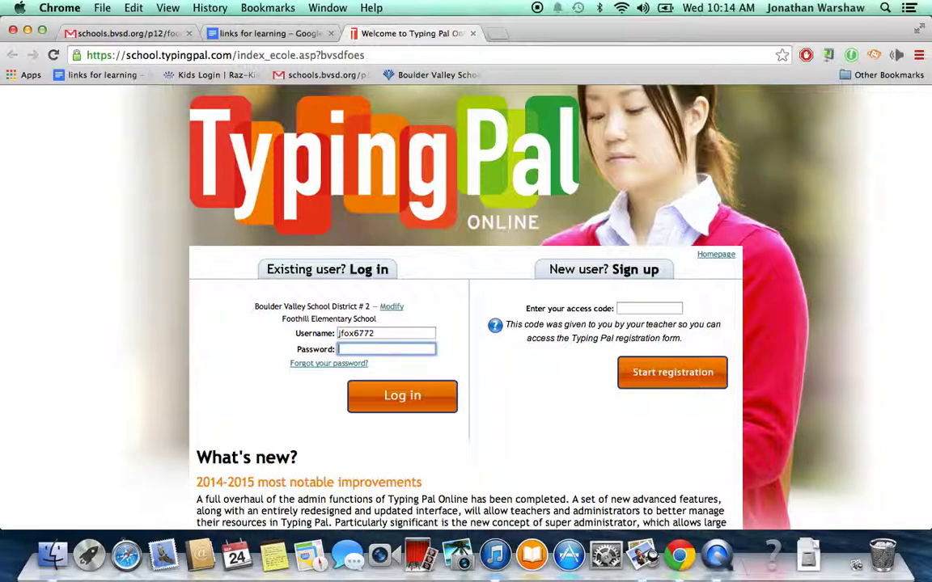
text(••••)
click(403, 394)
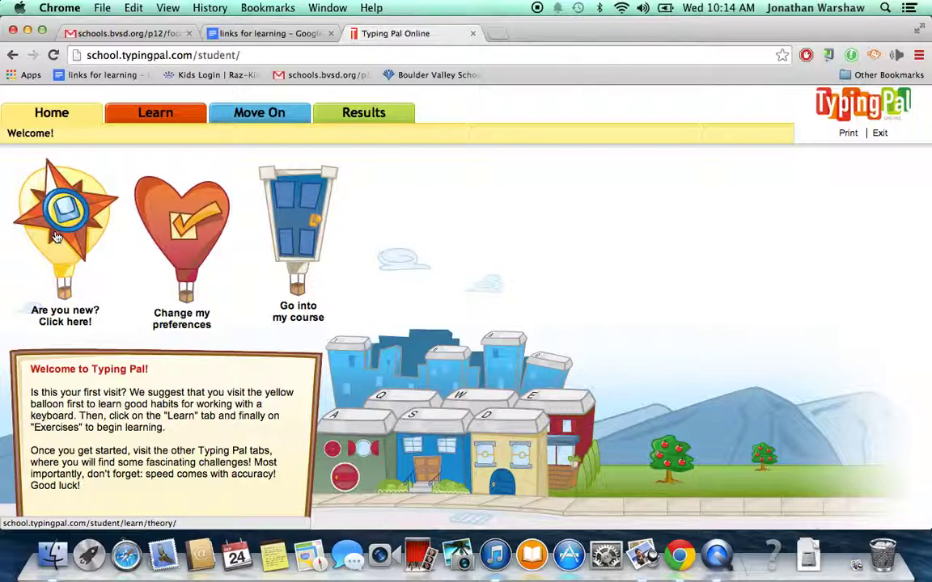
Step: Open the 'Are you new?' Theory section and start the 7 keys to success lesson
click(57, 237)
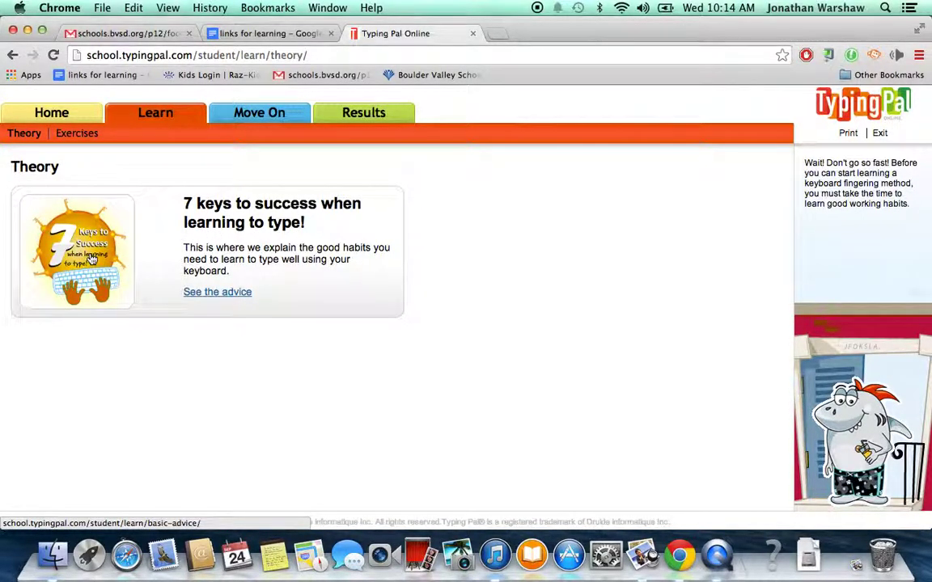
click(92, 258)
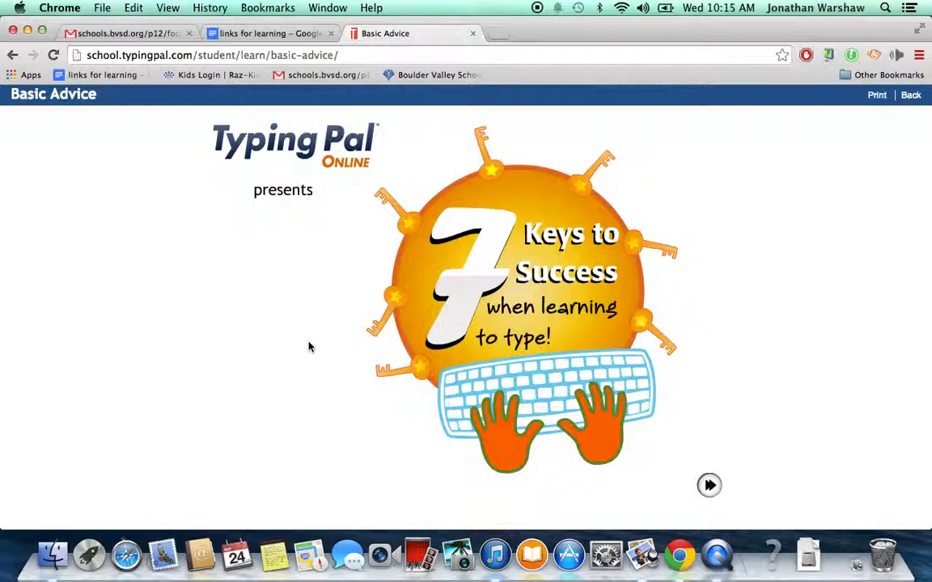
Step: Step through the accuracy, posture and finger placement tips to the proper lighting tip
click(709, 484)
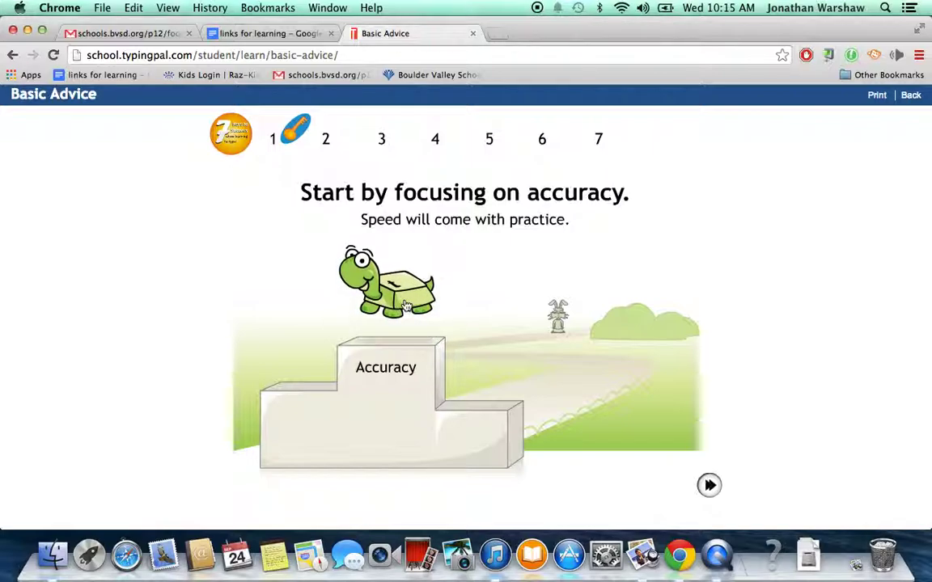
click(709, 486)
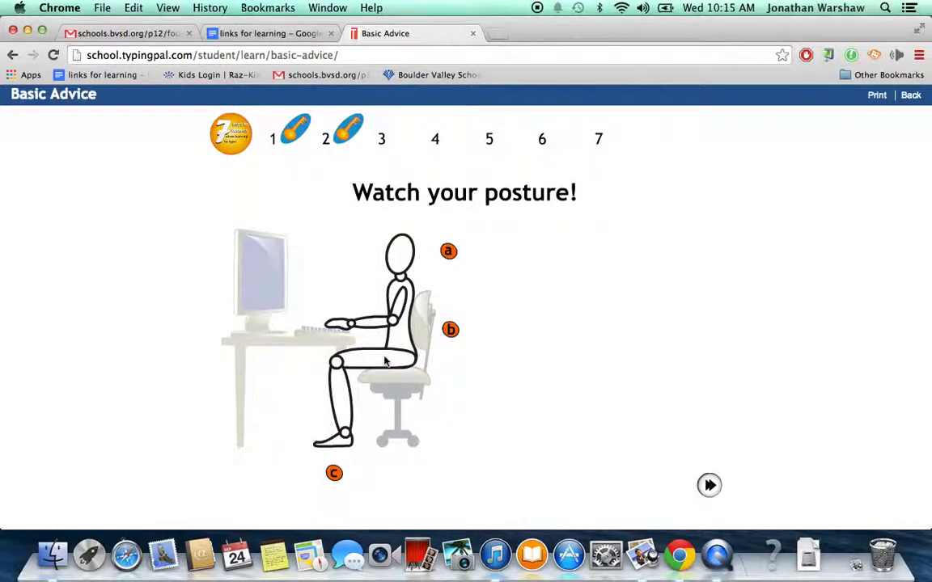
click(709, 485)
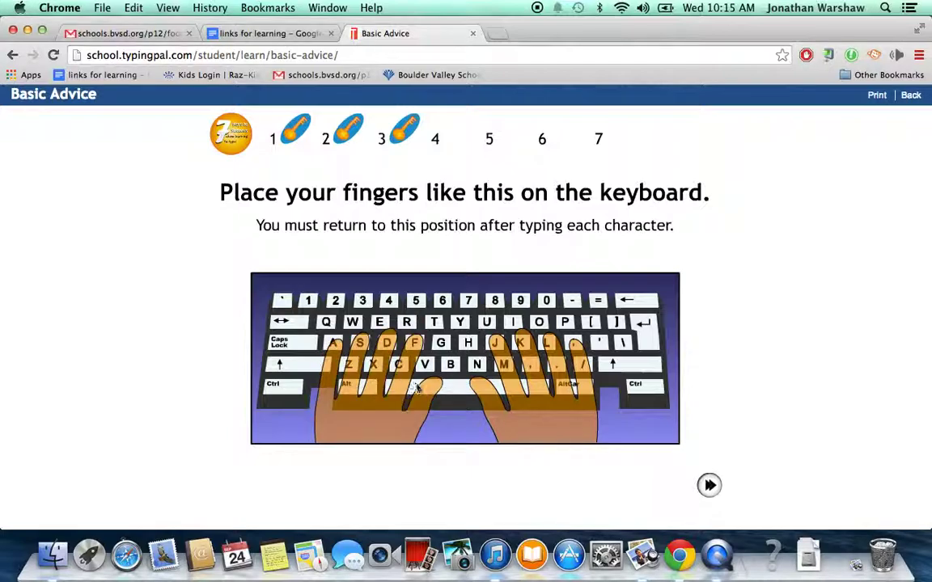
click(709, 485)
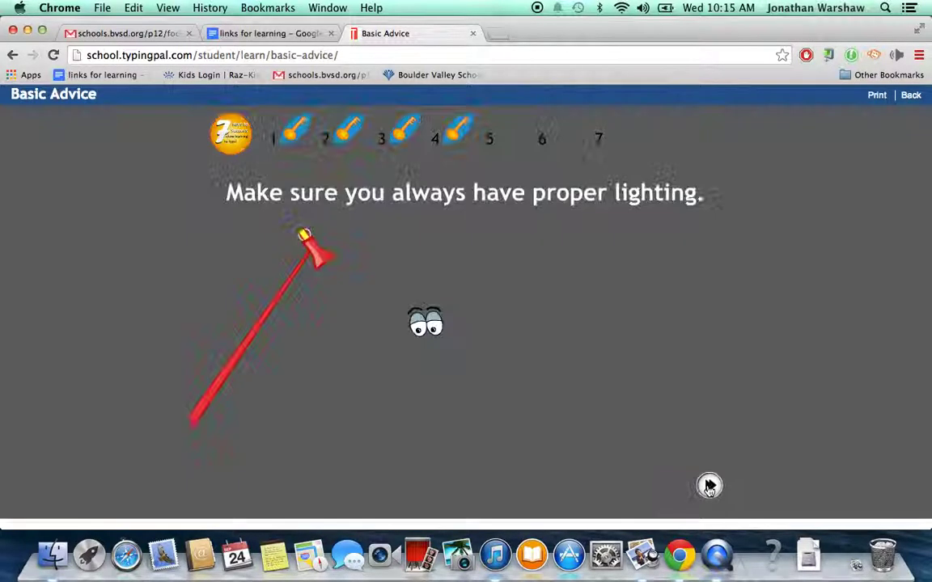
Step: Go through the where-to-look, tap-gently and 'Don't give up!' tips, then return to Theory
click(301, 236)
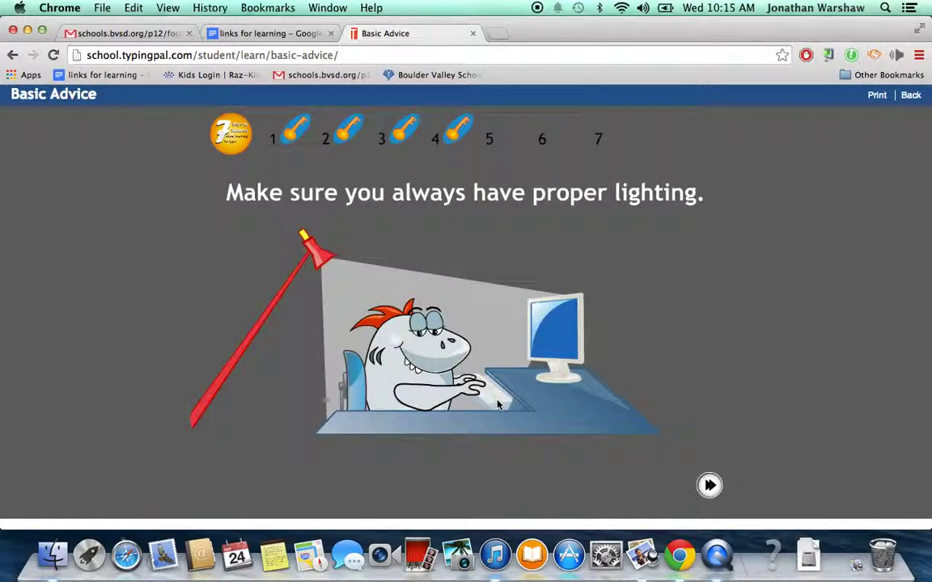
click(709, 485)
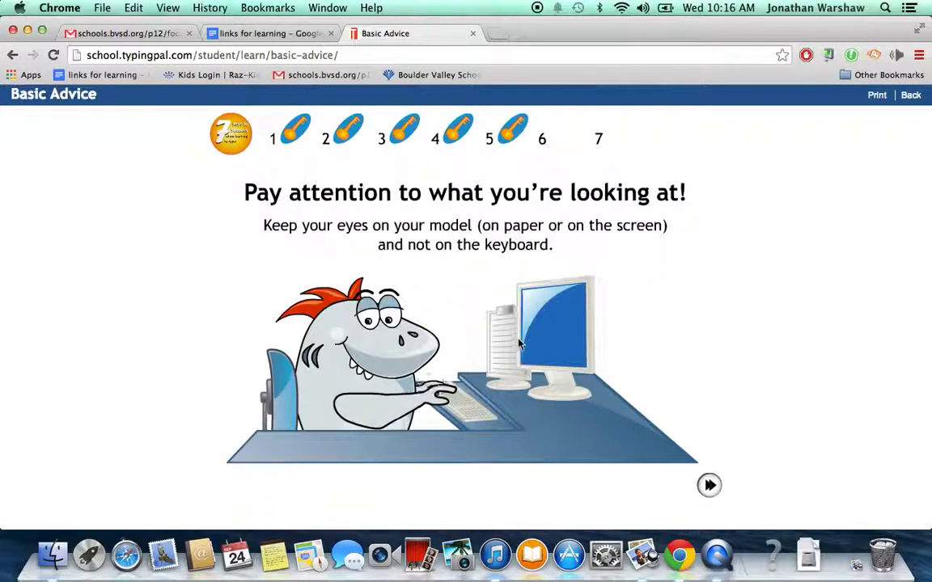
click(709, 485)
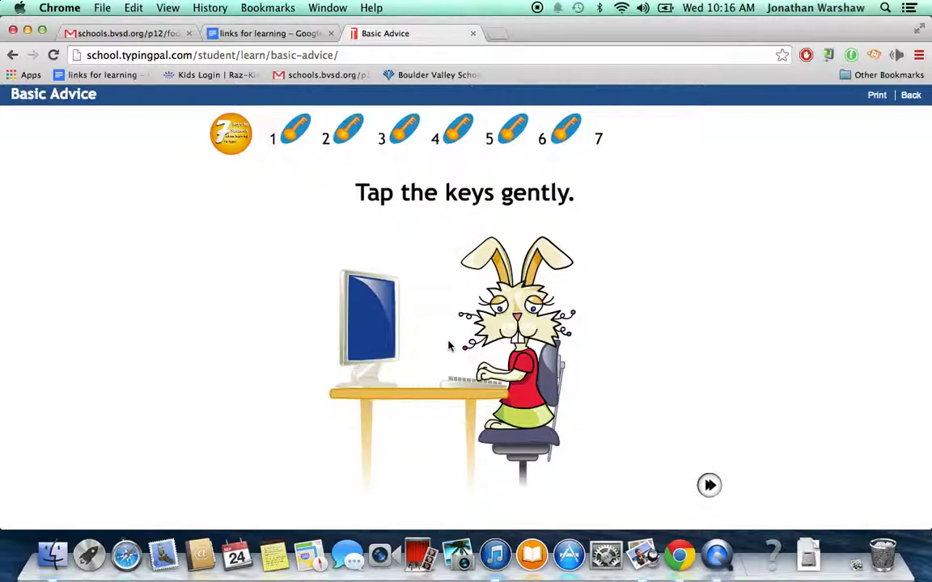
click(708, 485)
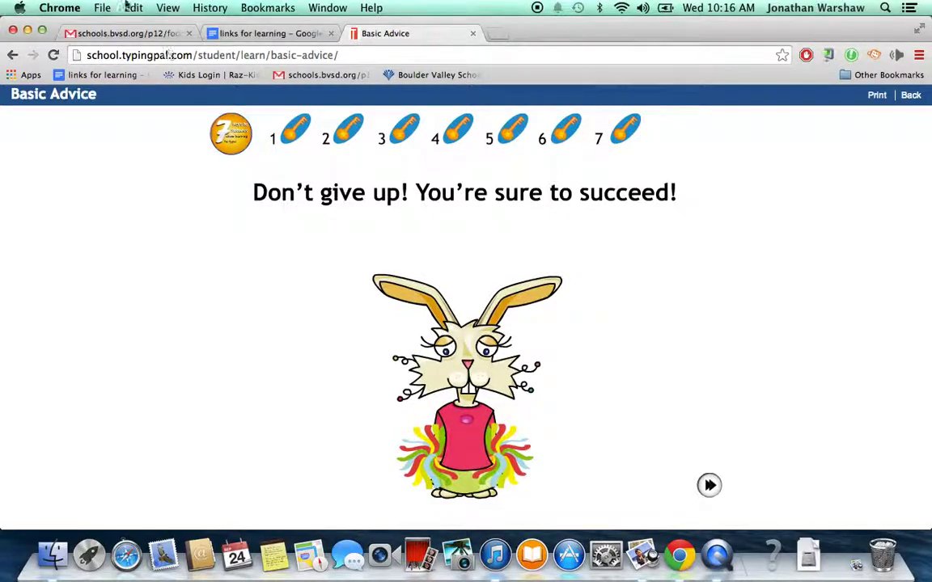
click(220, 129)
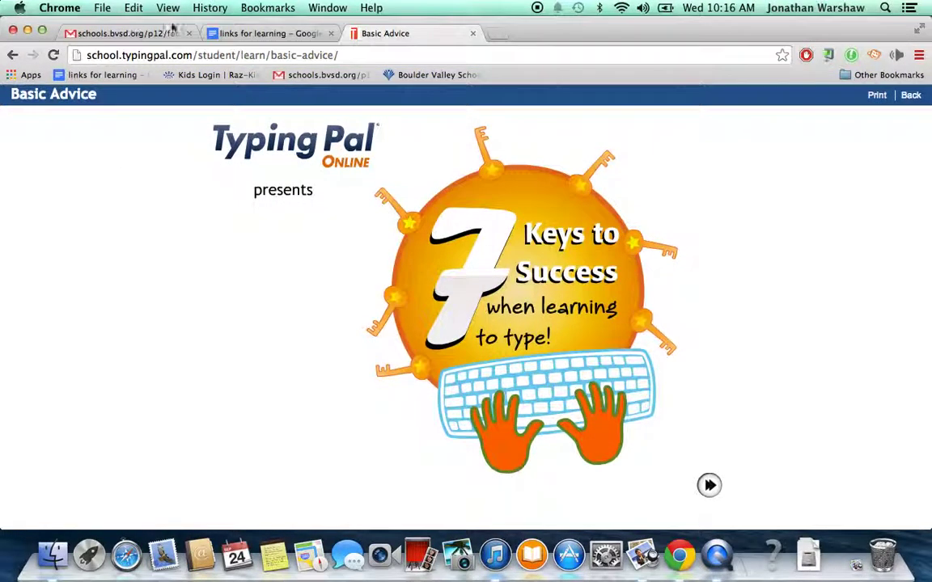
click(13, 55)
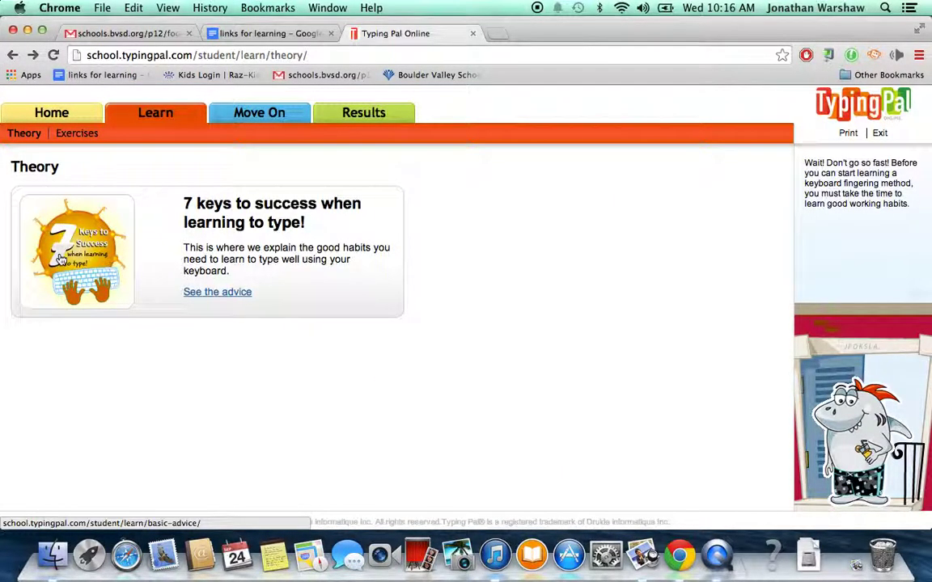
Step: From Home, open the preferences, keep Tofino as counselor after trying Yuli, and save with OK
click(55, 118)
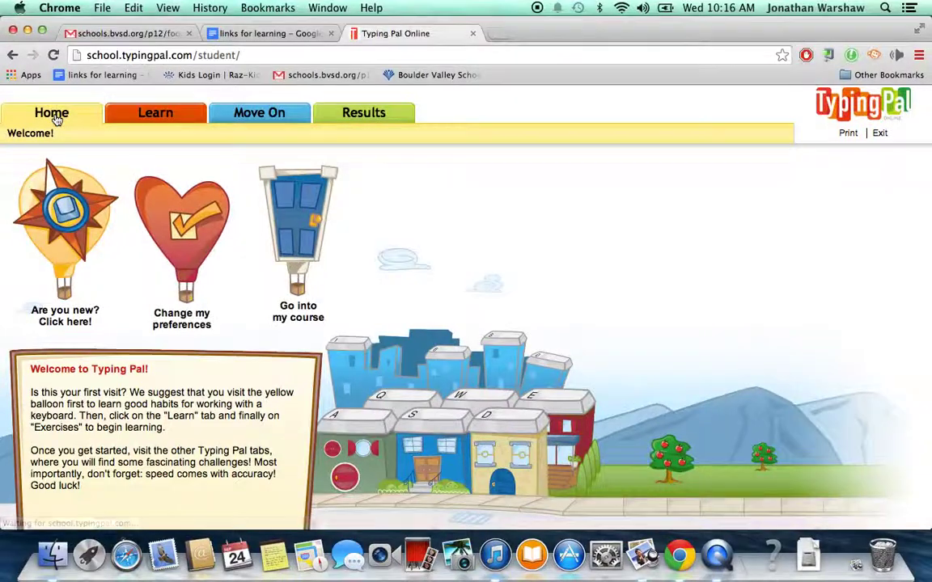
click(183, 220)
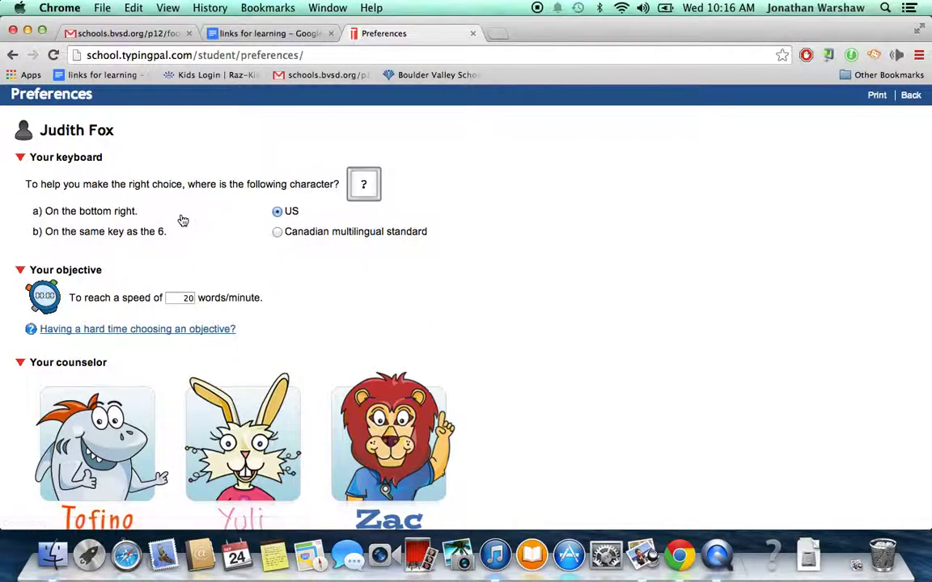
scroll(188, 245, down, 2)
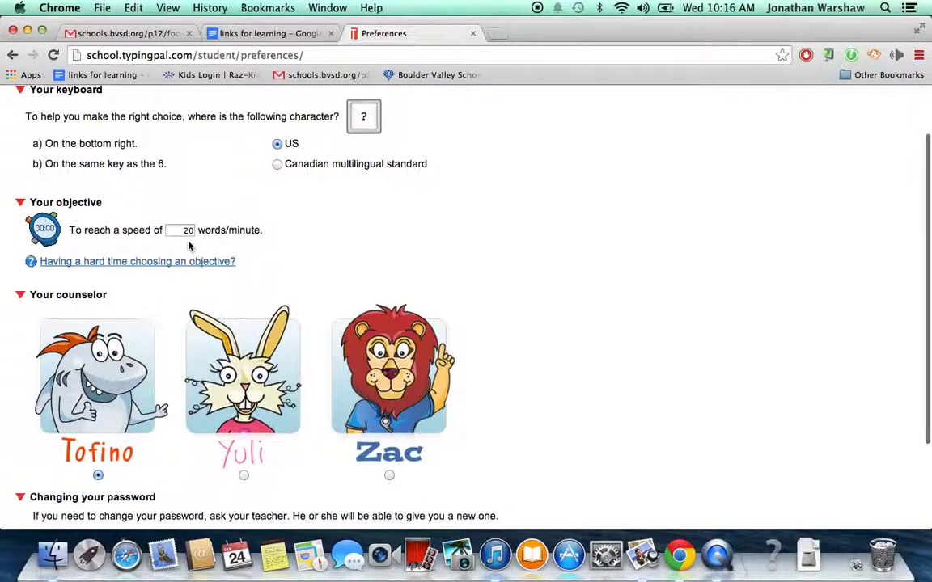
scroll(188, 246, down, 5)
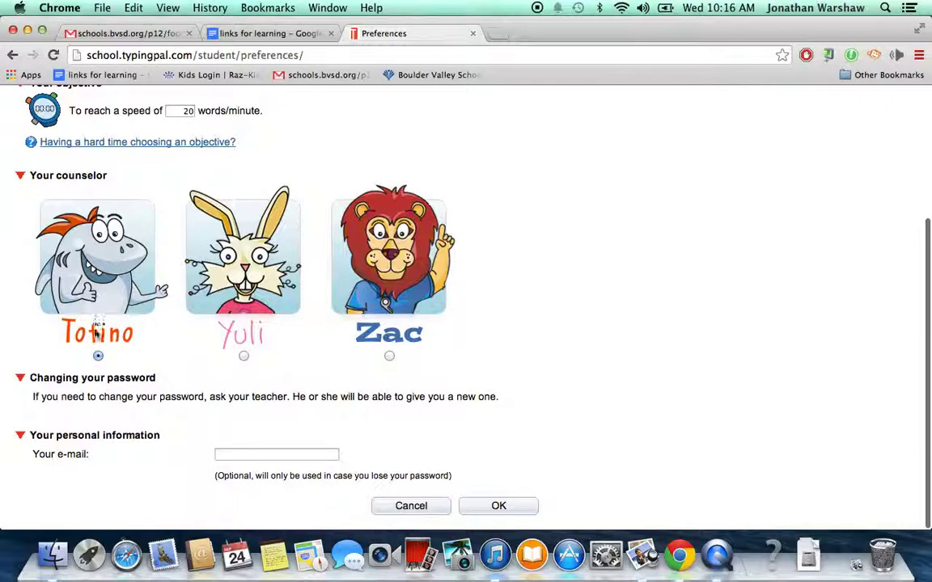
click(244, 355)
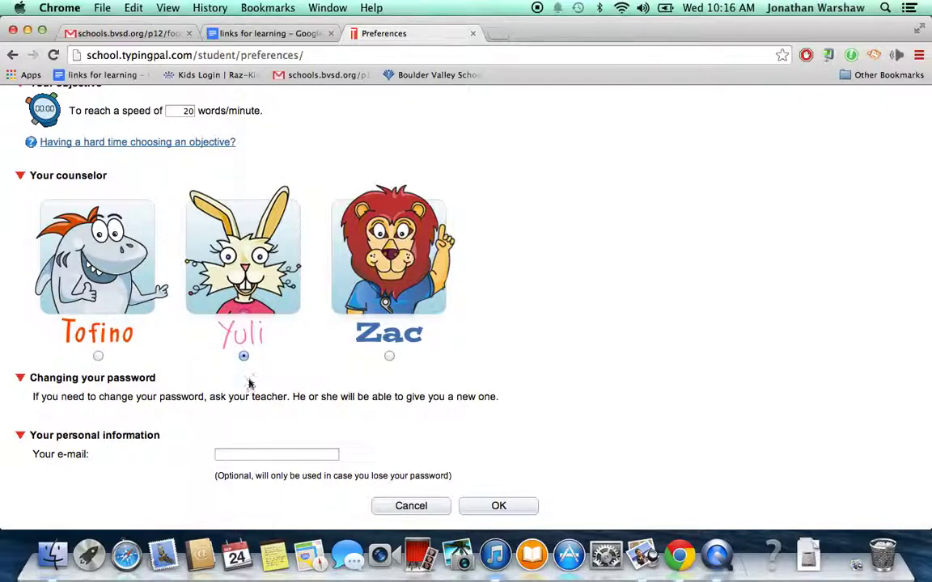
click(97, 357)
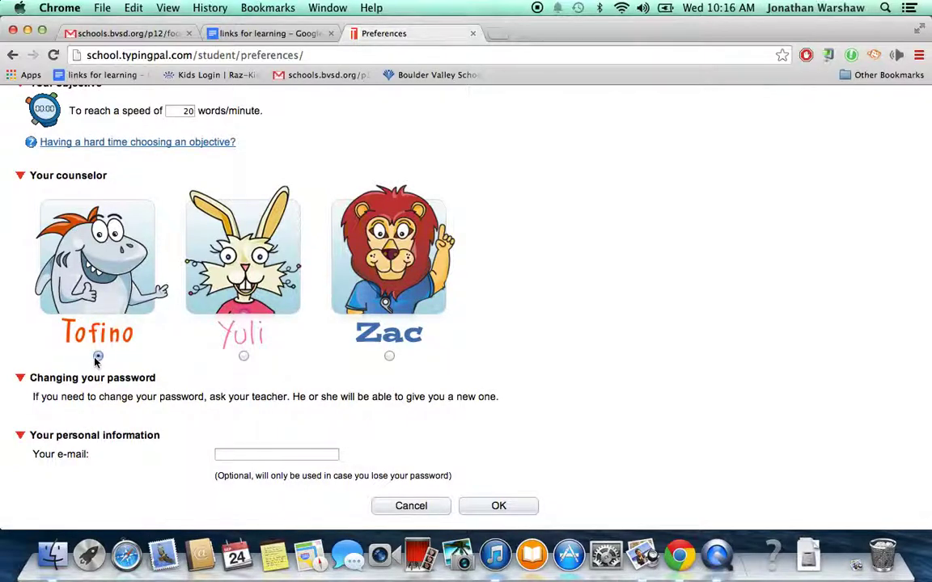
click(521, 515)
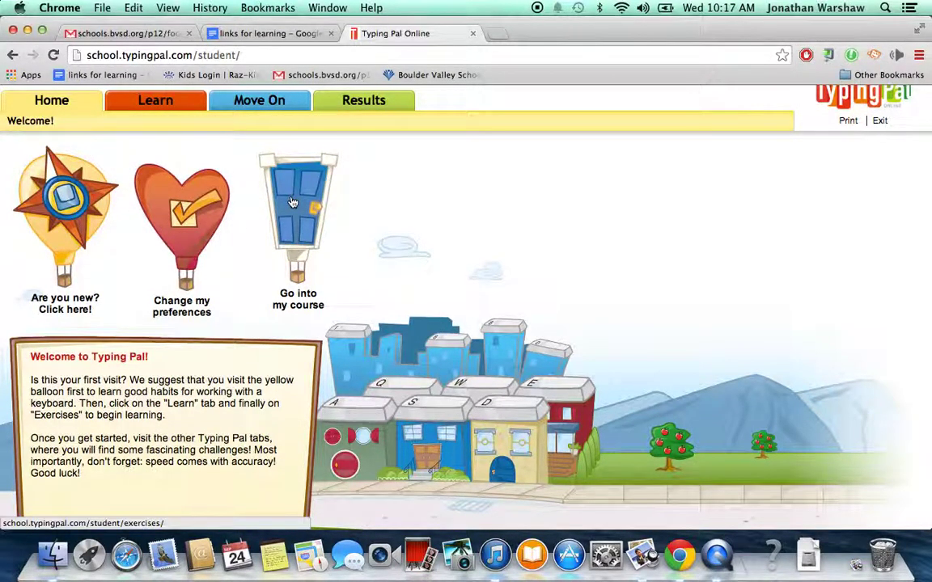
Step: Enter the course exercises and open the Initial test under Initial activities
click(293, 202)
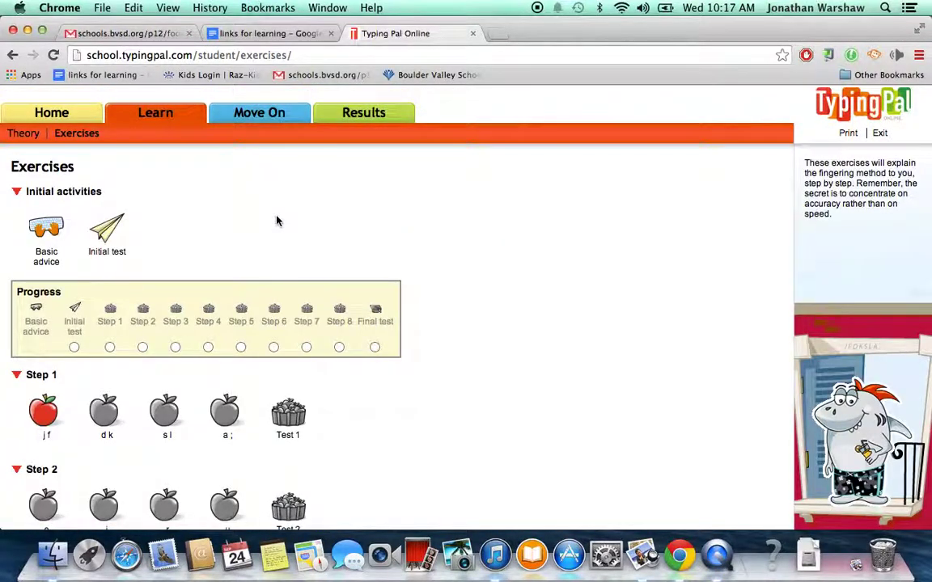
scroll(277, 220, down, 1)
scroll(276, 220, down, 1)
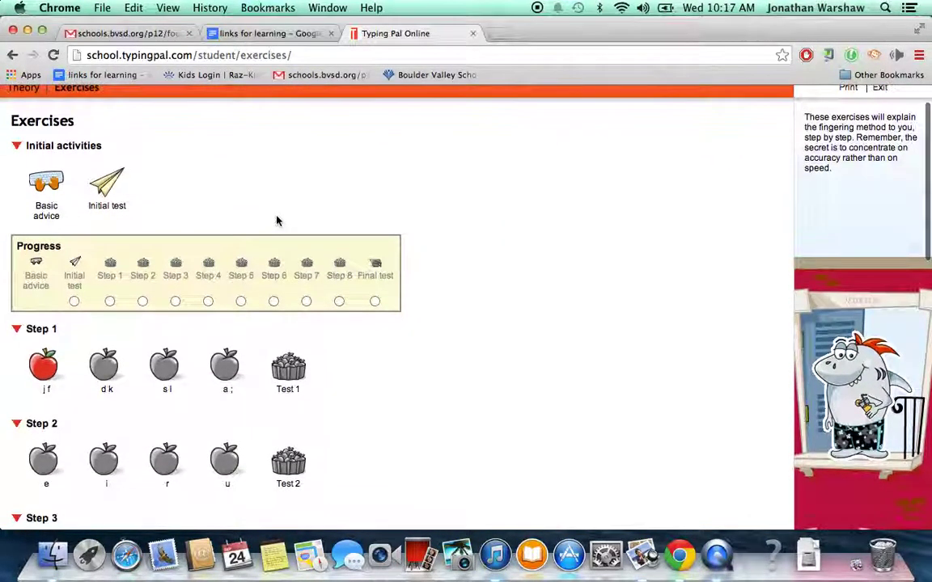
click(106, 190)
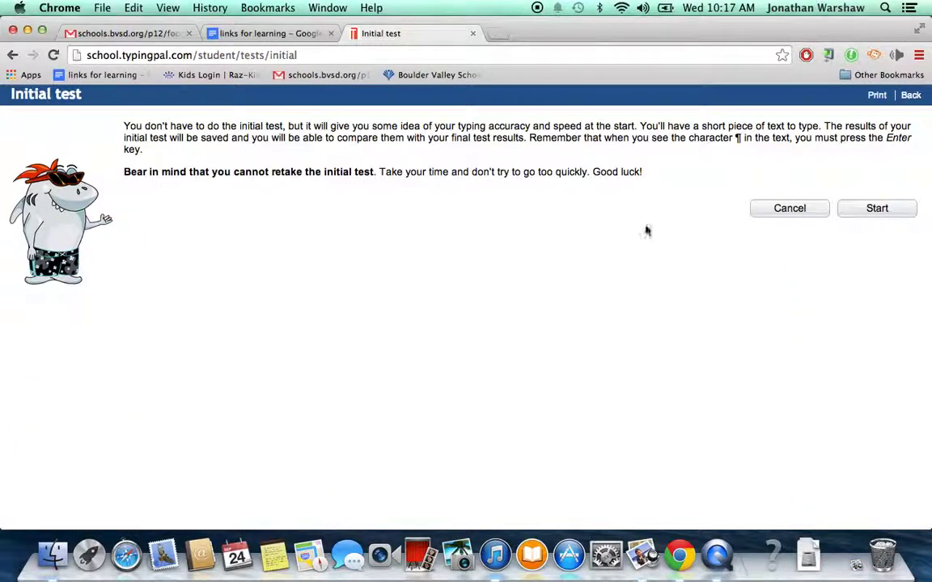
Step: Start the initial test, type 'The residents in my city are animals.', then return to Exercises
click(877, 208)
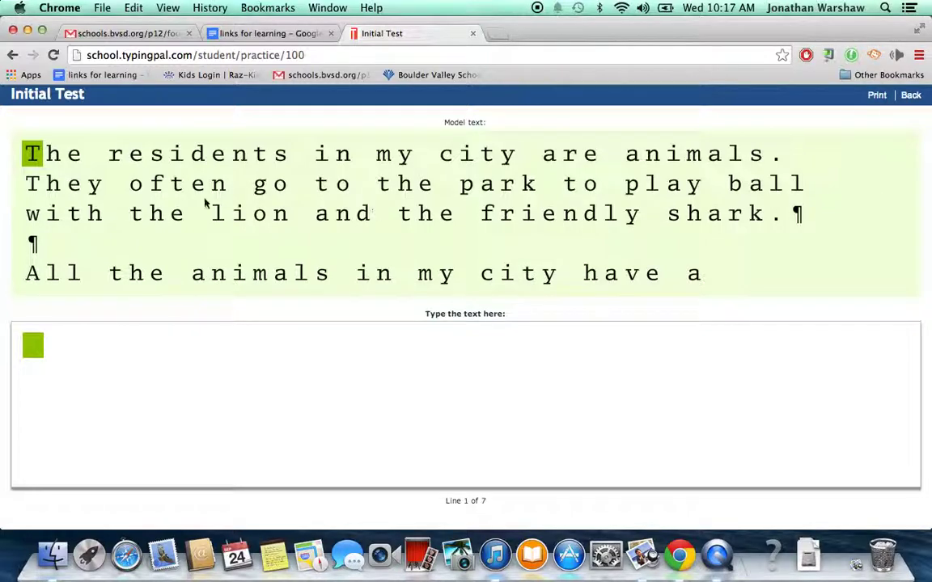
text(te)
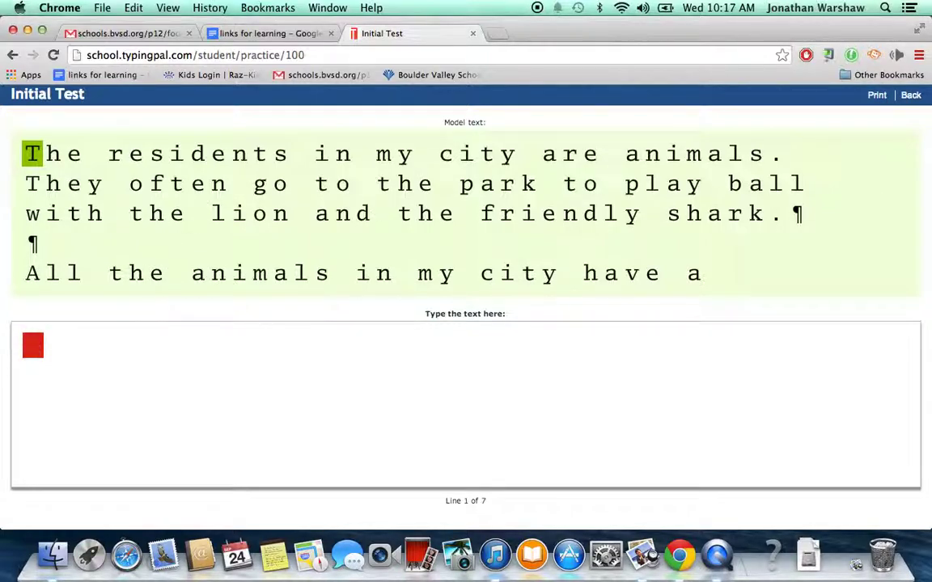
text(The residents )
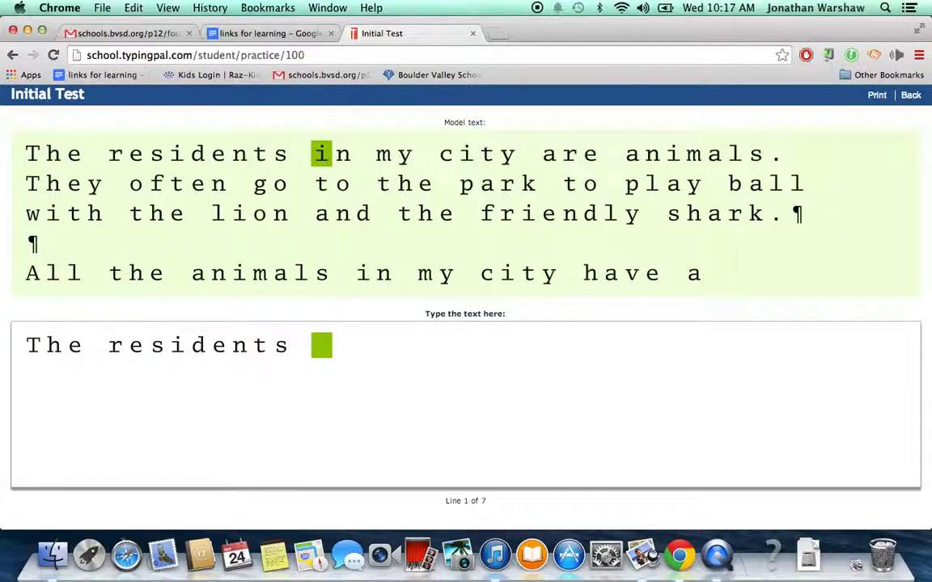
text(in my )
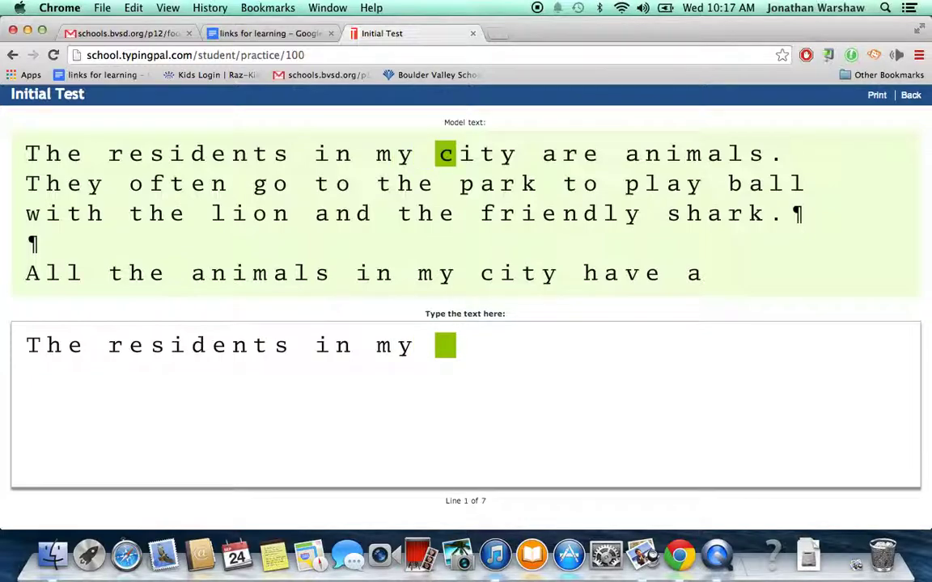
text(city are )
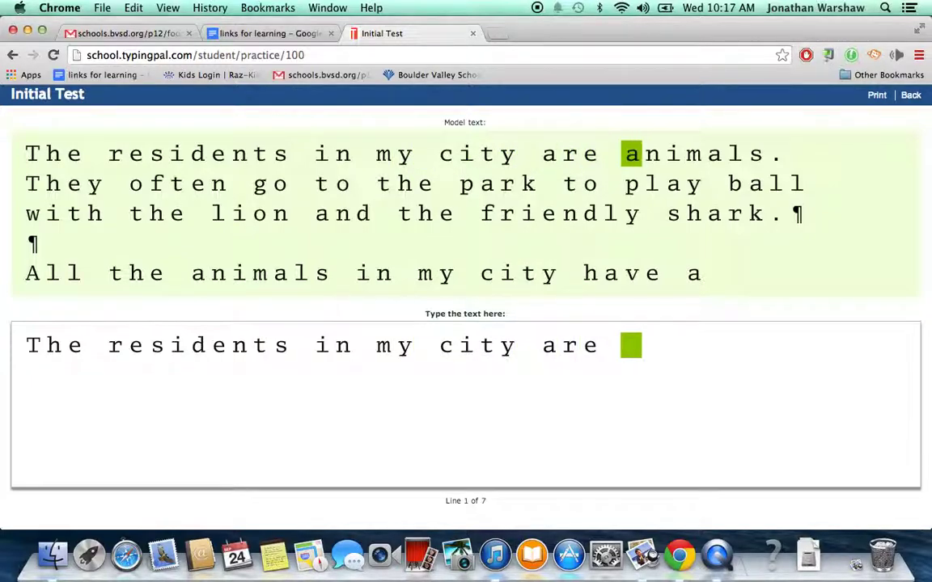
text(animals)
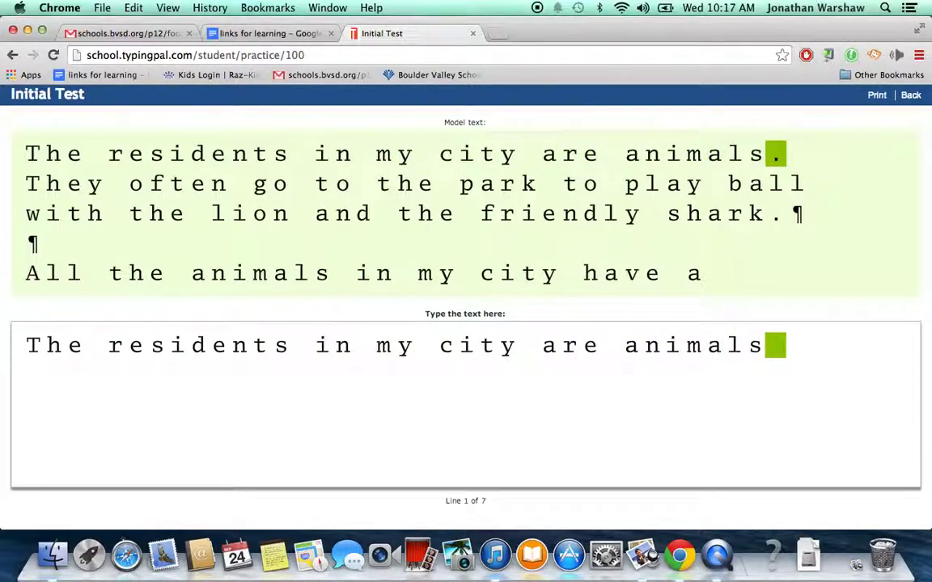
text(.)
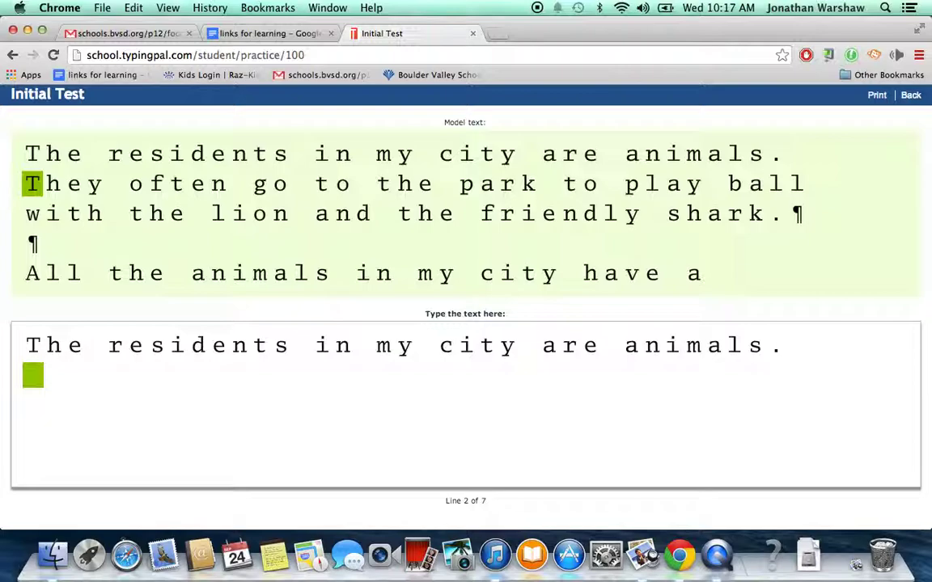
click(910, 95)
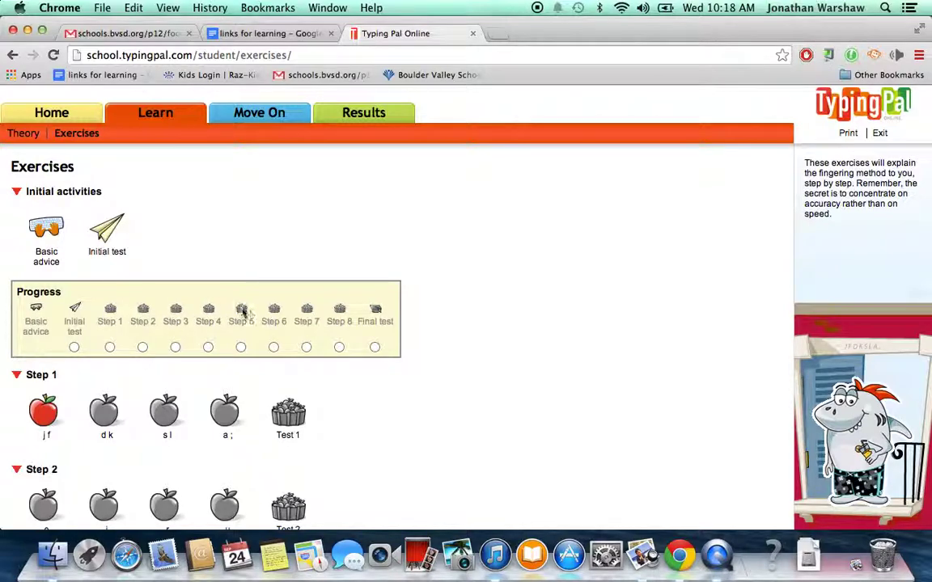
scroll(439, 317, down, 1)
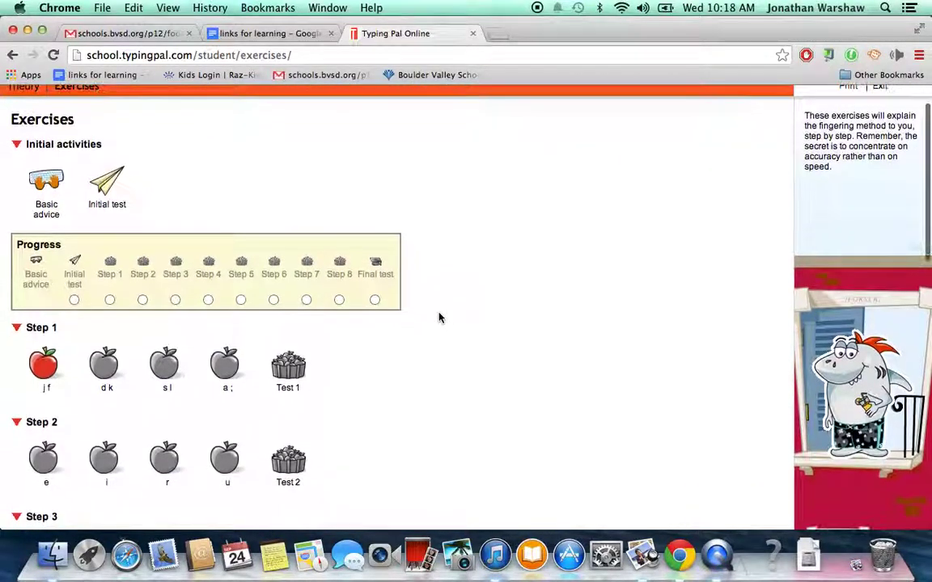
Step: Open the j f lesson, go through its j and f instructions, and type 'j jj jjjj ff jjjjj fff jfj jffjf'
click(44, 366)
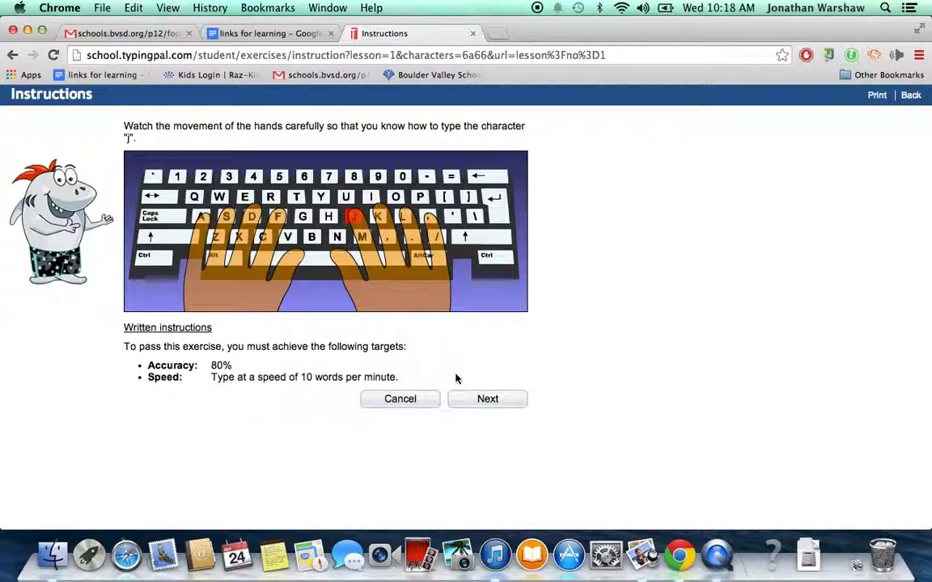
click(483, 398)
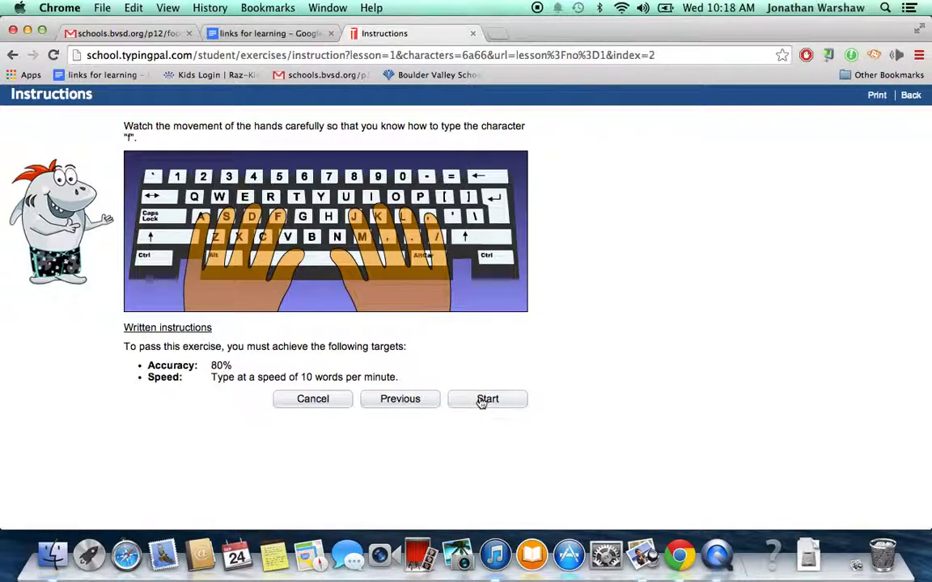
click(483, 399)
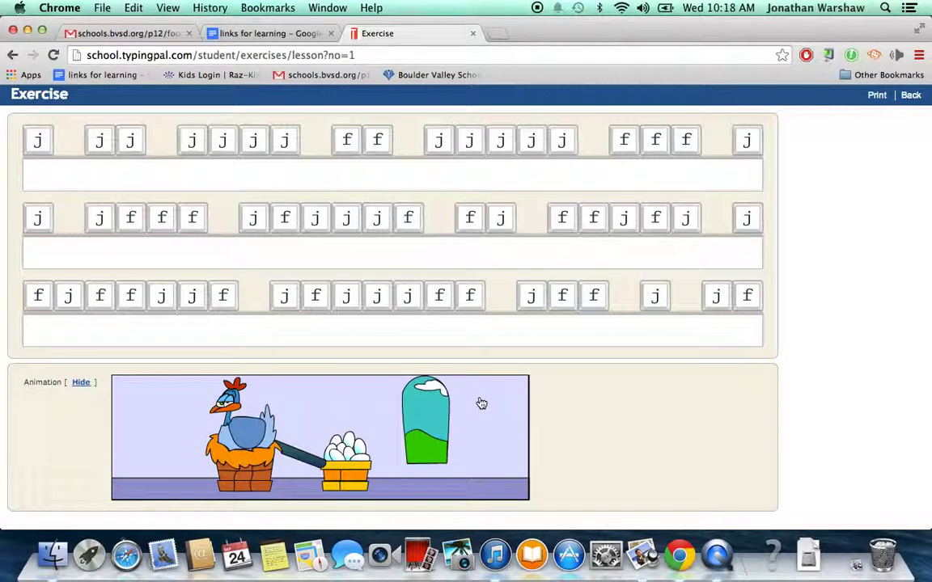
text(j )
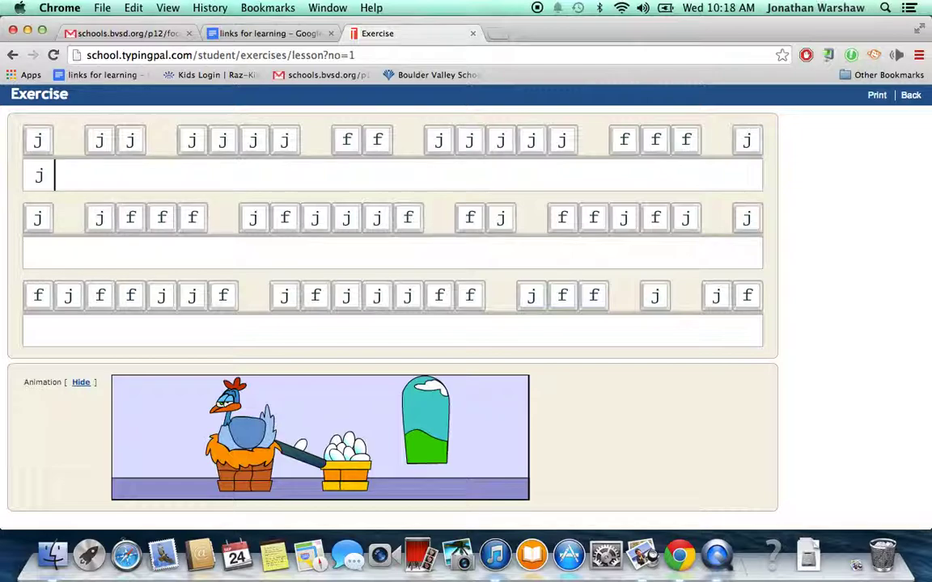
text(jj jjjj)
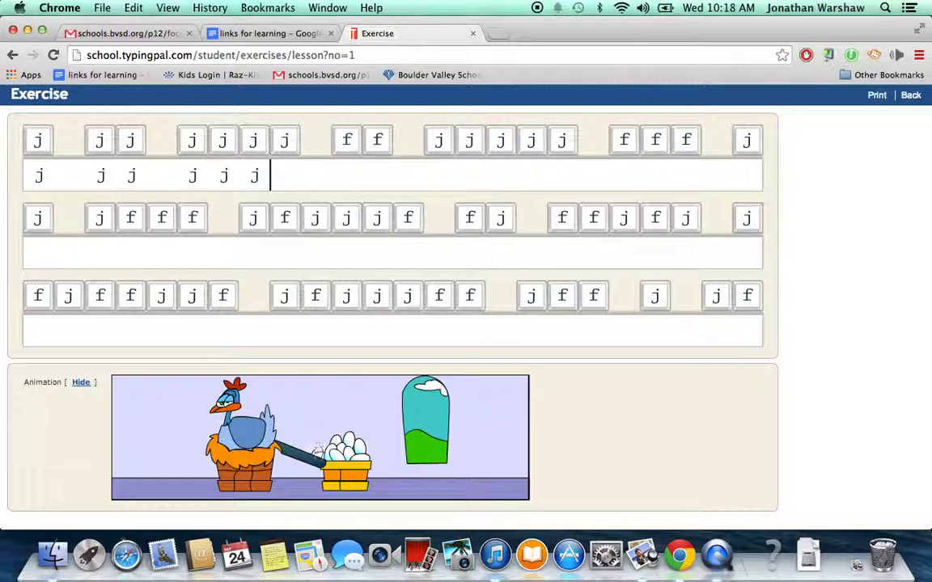
text(j ff j)
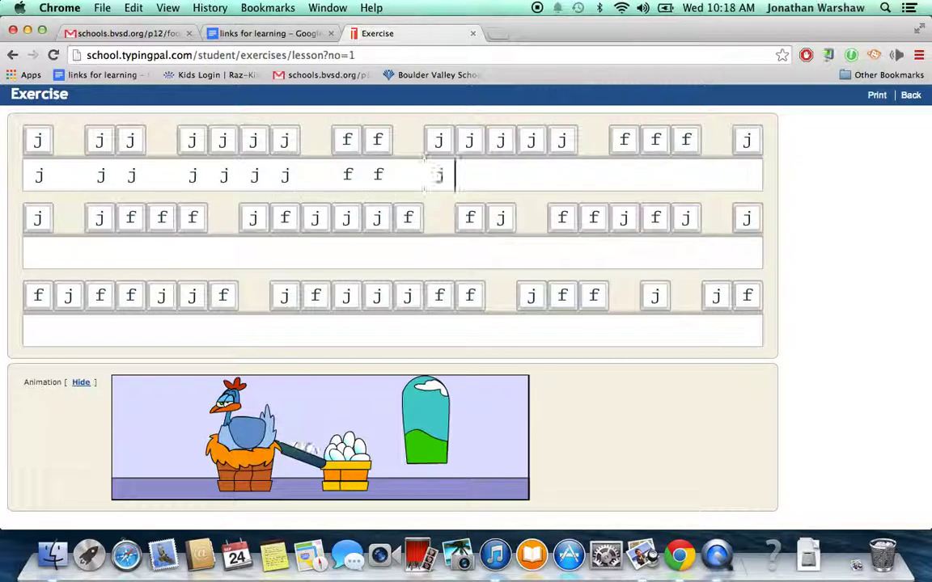
text(jjjj fff j)
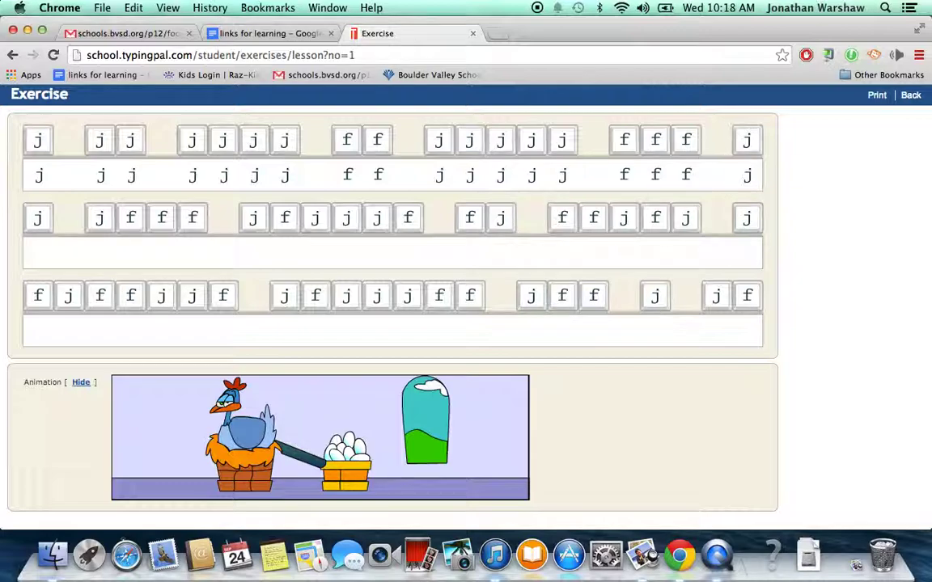
text(f)
text(j jff)
text(jf)
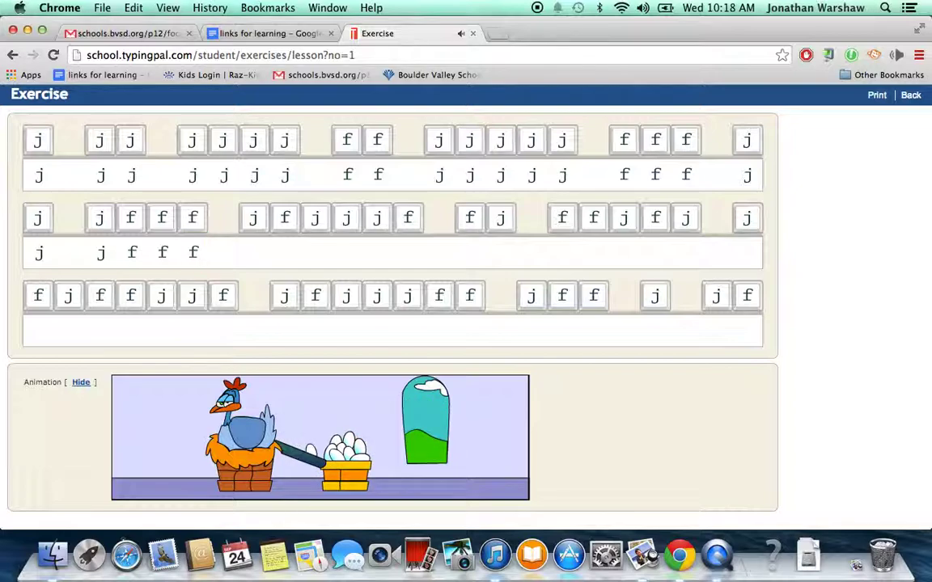
Step: Leave the j f exercise and scroll through the Steps 1–8 list, ending back at the top
click(911, 95)
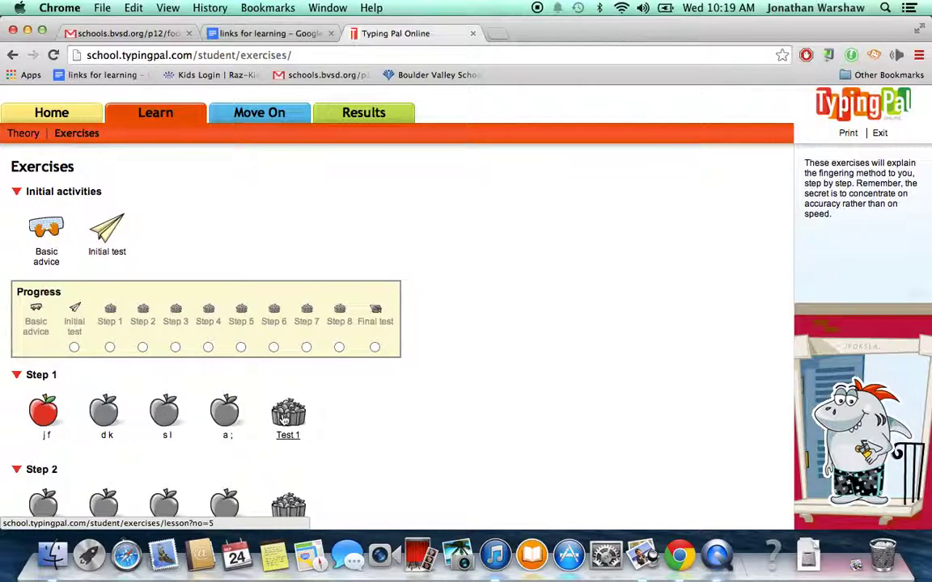
scroll(362, 434, down, 3)
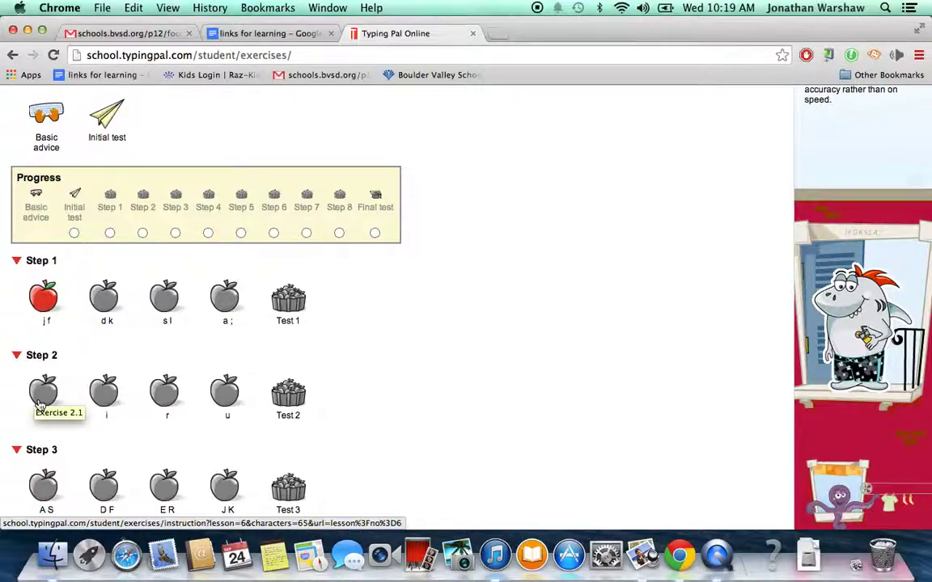
scroll(38, 404, down, 2)
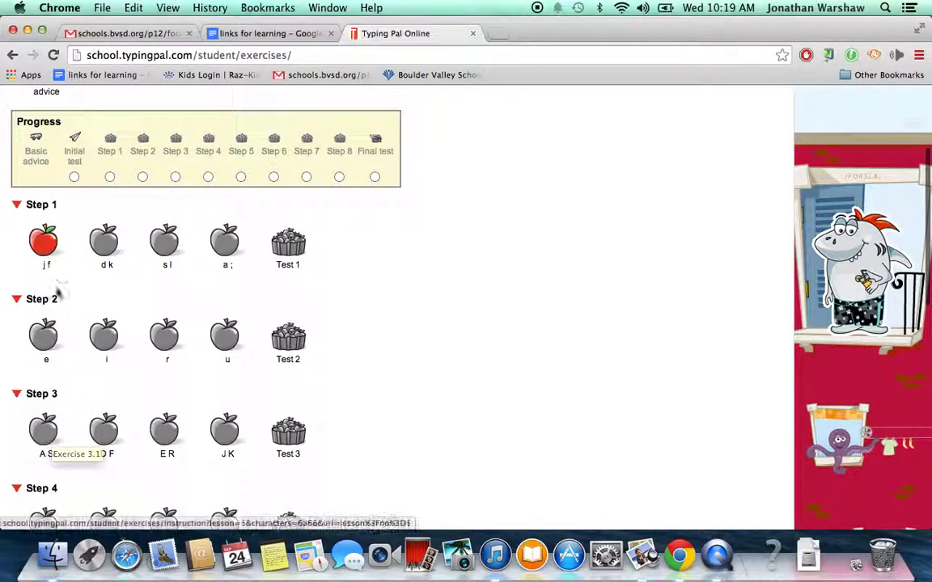
scroll(98, 429, down, 5)
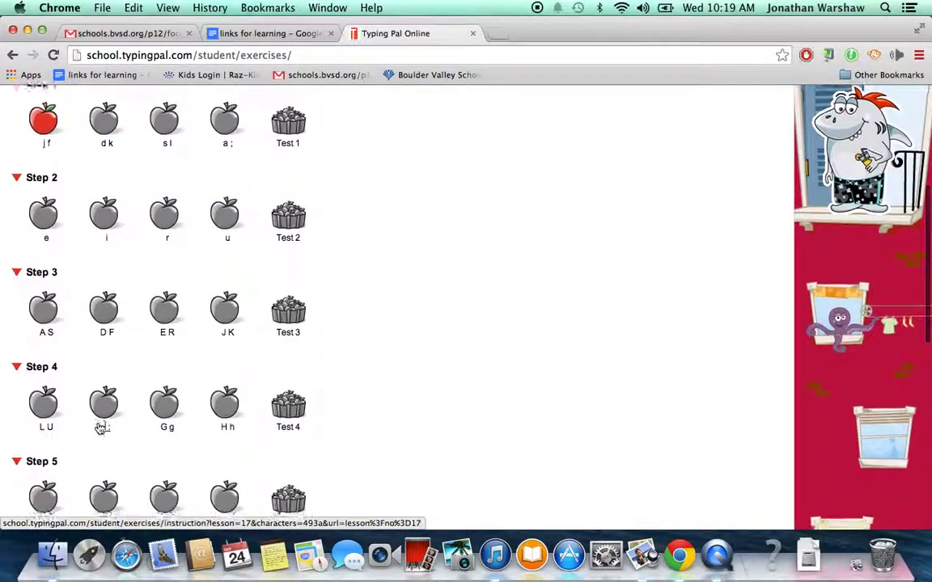
scroll(98, 429, down, 8)
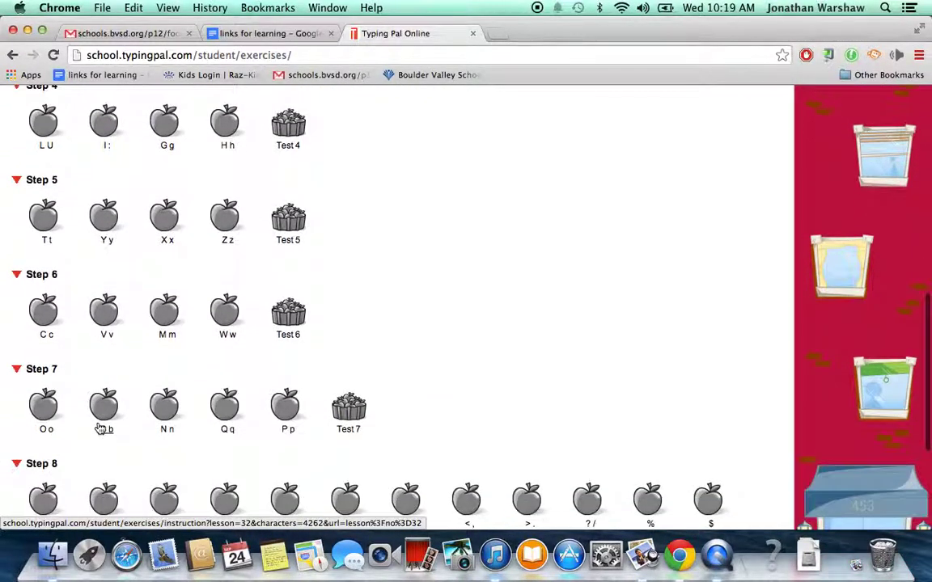
scroll(99, 428, down, 5)
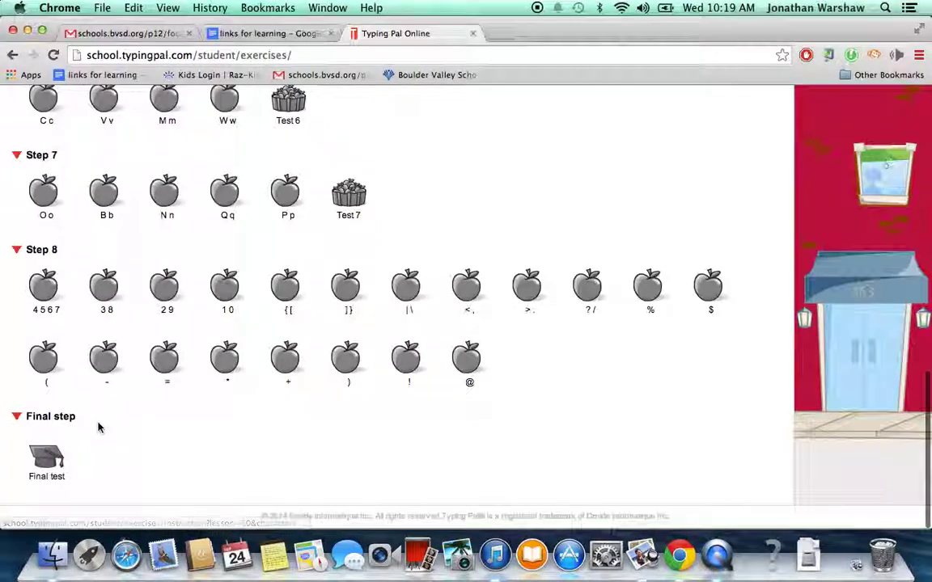
scroll(98, 429, up, 7)
scroll(98, 429, up, 4)
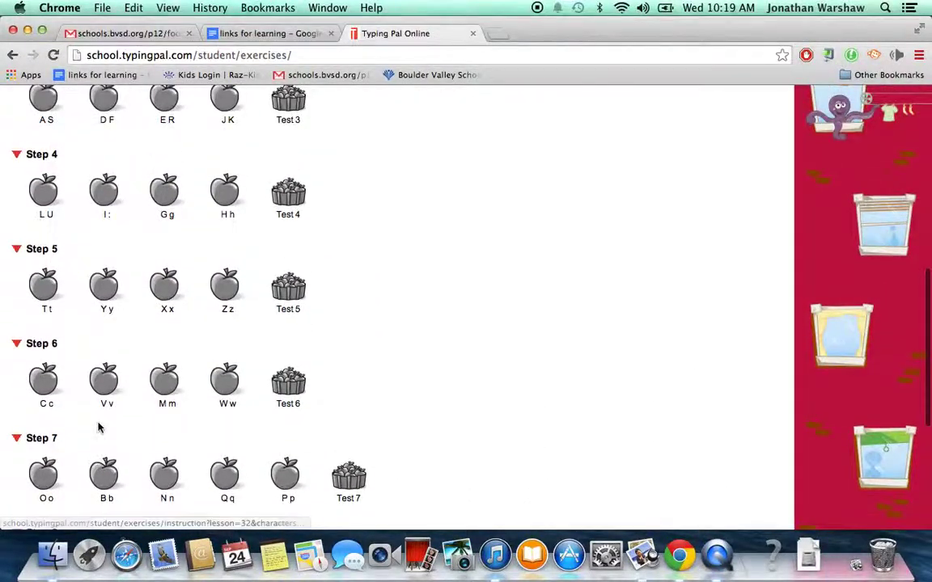
scroll(99, 427, up, 6)
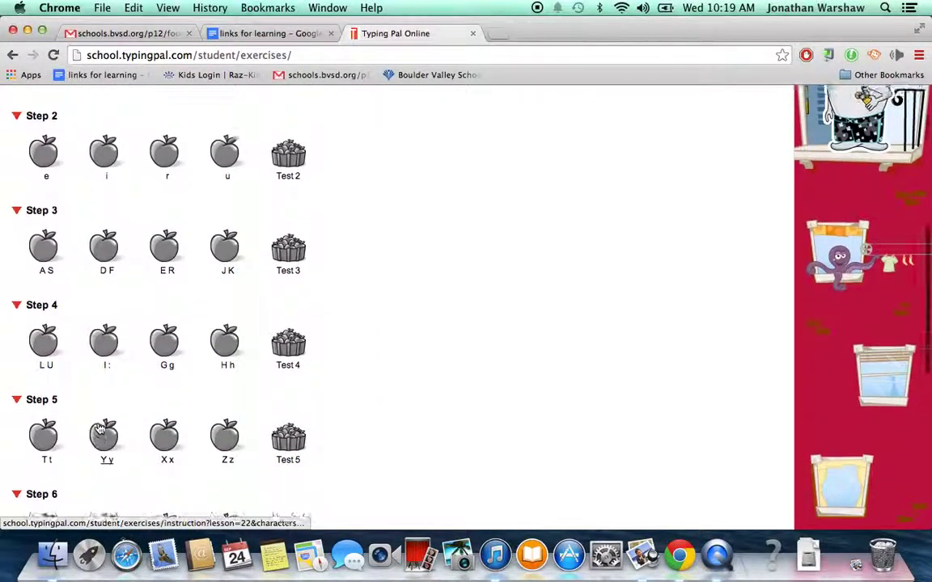
scroll(95, 346, up, 2)
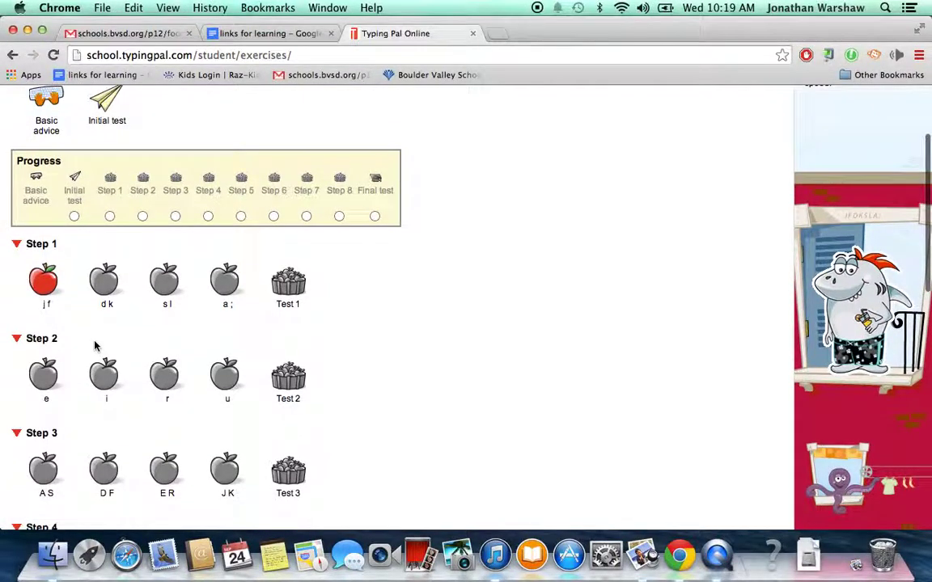
scroll(94, 347, down, 12)
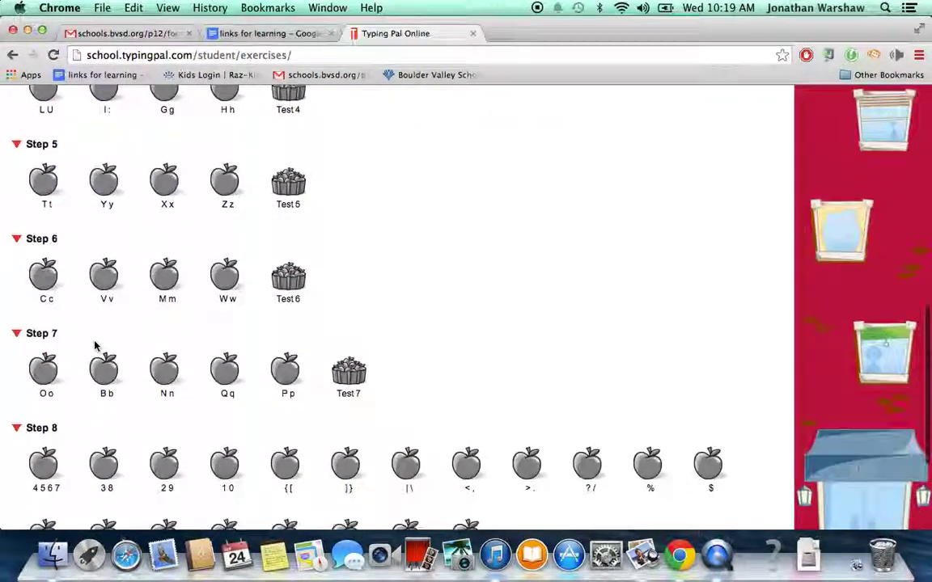
scroll(95, 340, down, 4)
scroll(215, 445, up, 3)
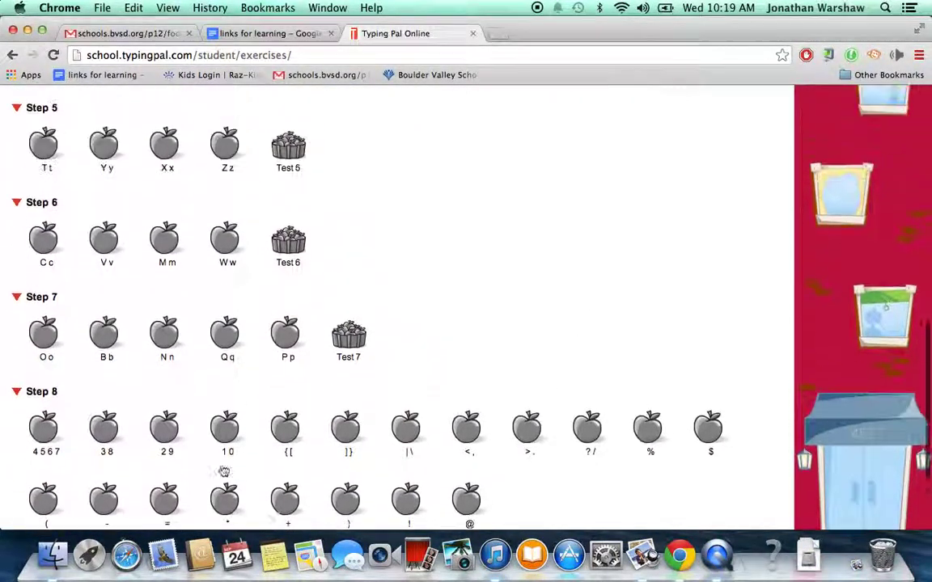
scroll(224, 472, up, 15)
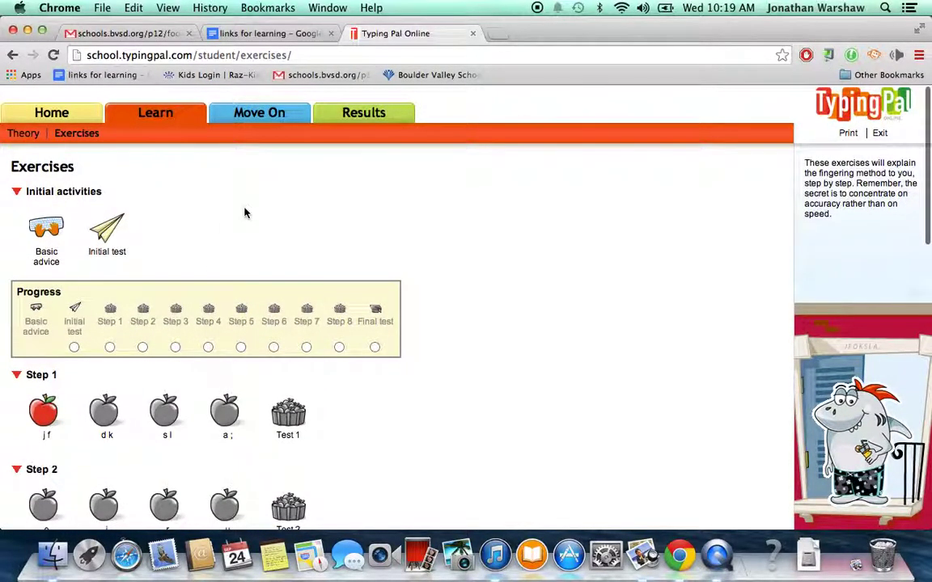
Step: Go to Move On › Games and browse the Cosmik Ball and Word Rescue Mission group records
click(264, 120)
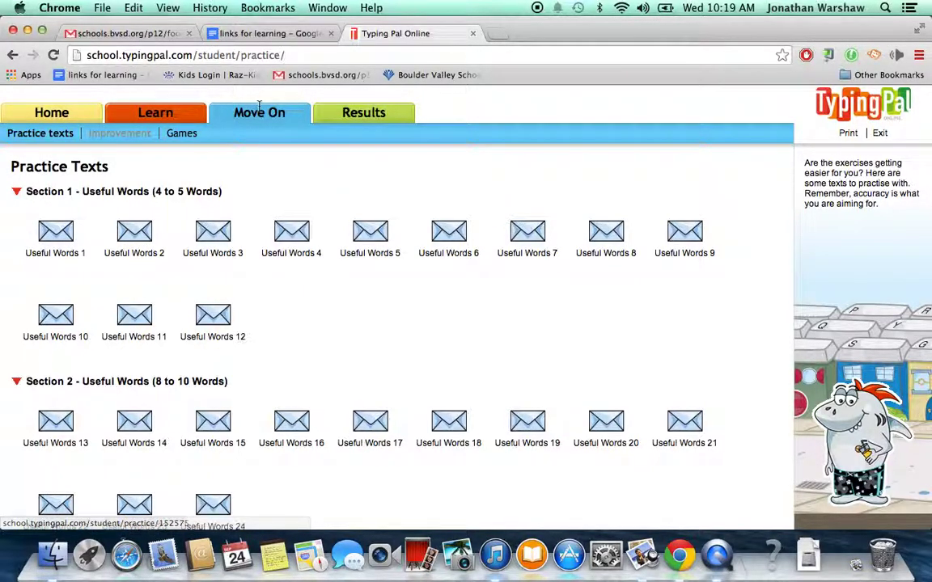
click(182, 134)
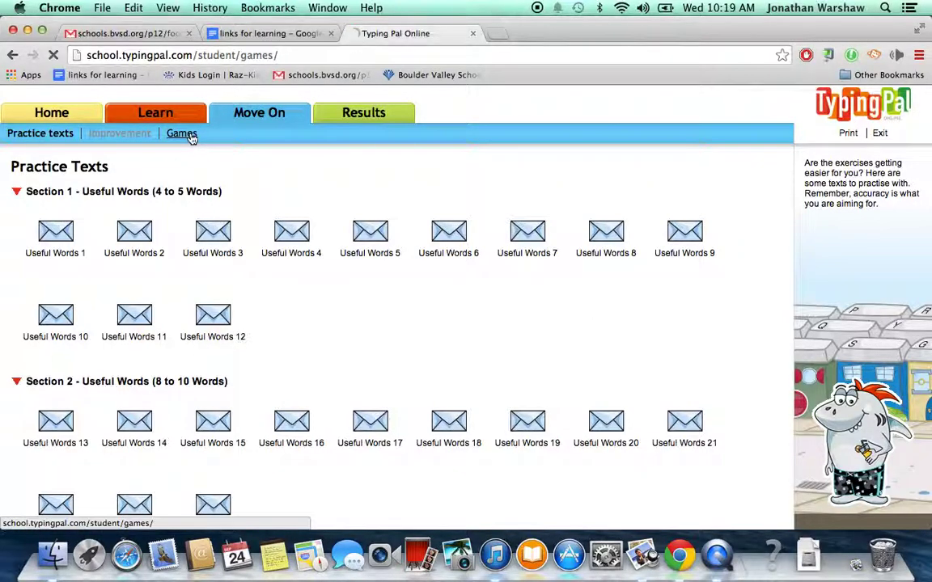
scroll(237, 296, down, 2)
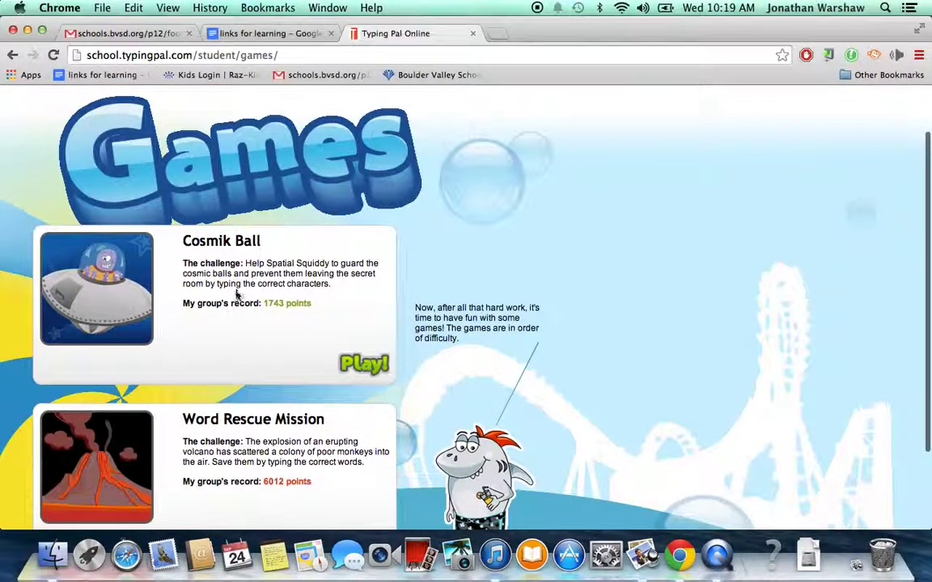
scroll(241, 332, down, 2)
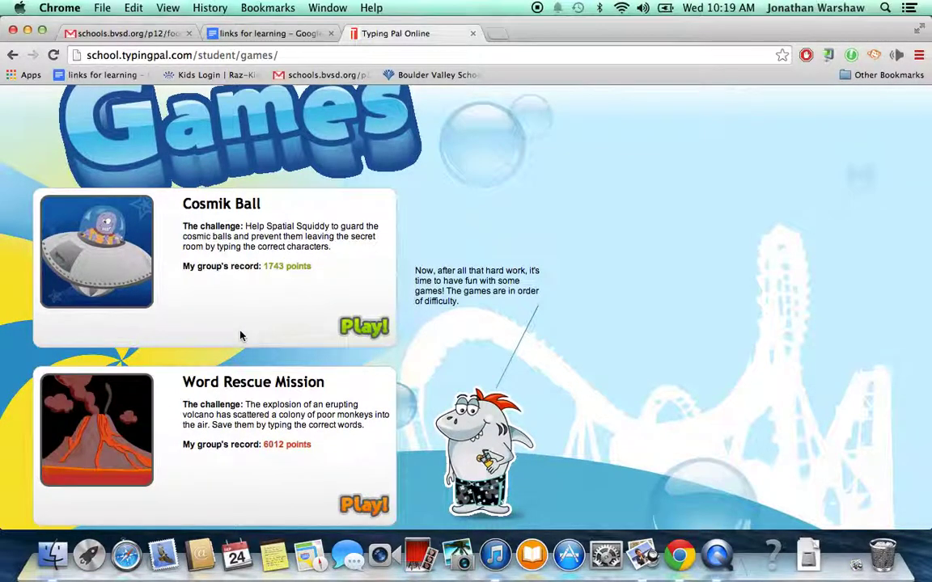
scroll(239, 335, up, 3)
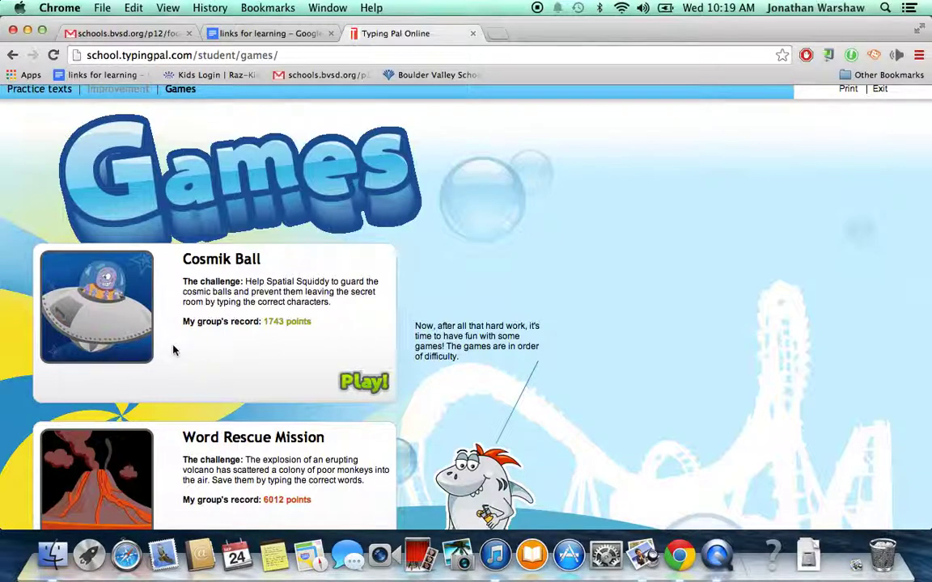
scroll(172, 349, up, 2)
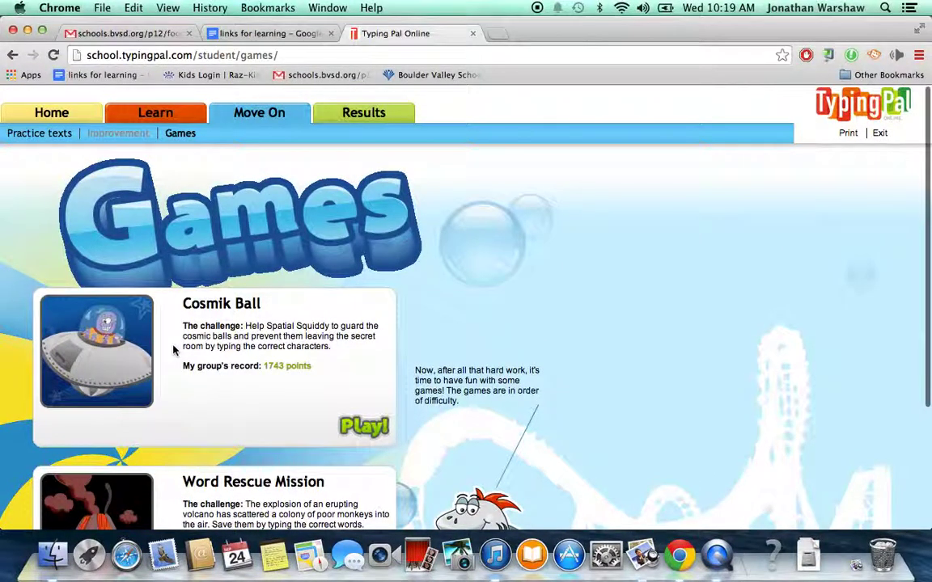